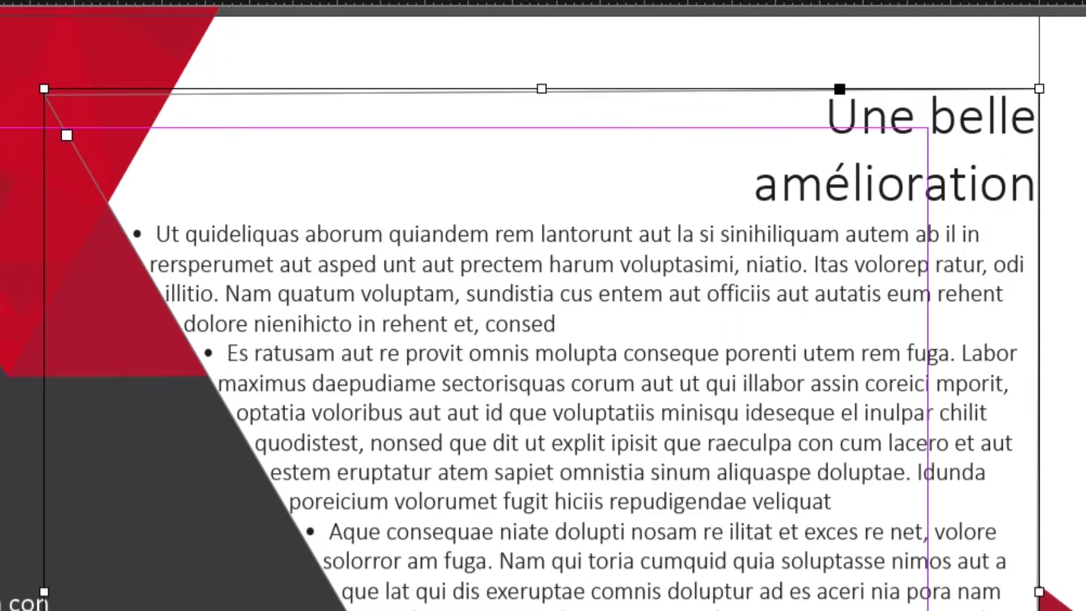
- Move the upper-left anchor point of the slanted bulleted text frame to about X 95.9 mm, Y 8.3 mm, leveling its upper edge
key("a")
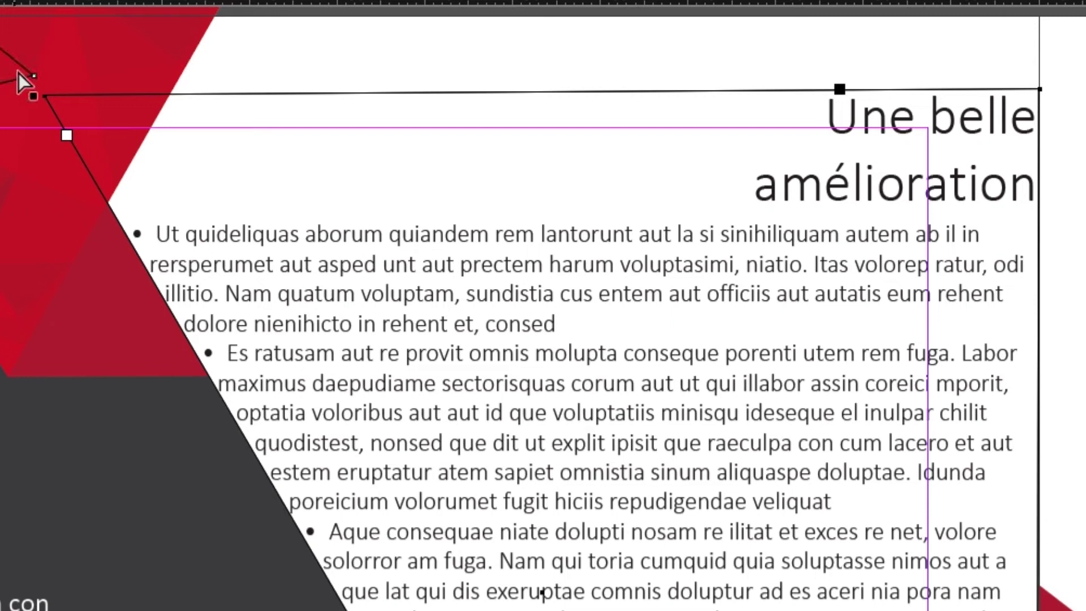
left_click(47, 96)
left_click(45, 97)
left_click_drag(46, 94, 46, 90)
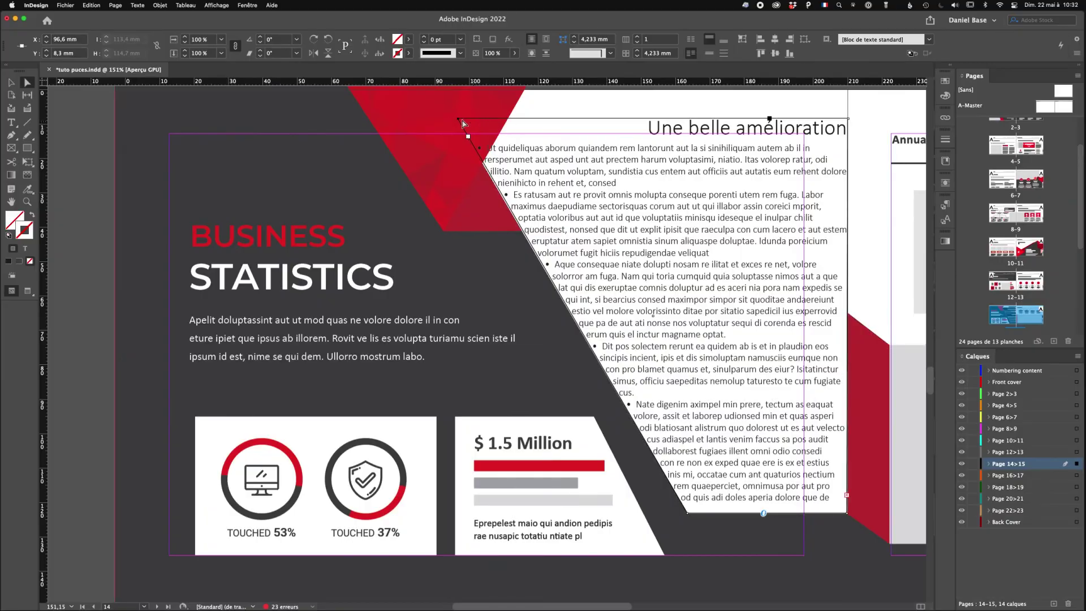
left_click_drag(460, 119, 456, 121)
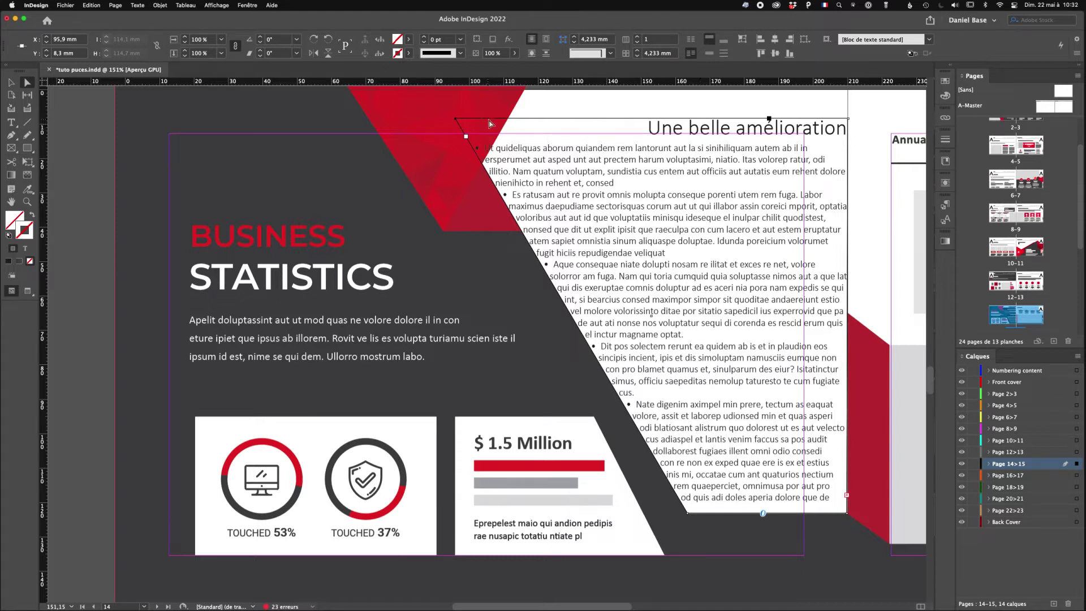
left_click_drag(619, 84, 618, 117)
scroll(401, 195, "up", 2)
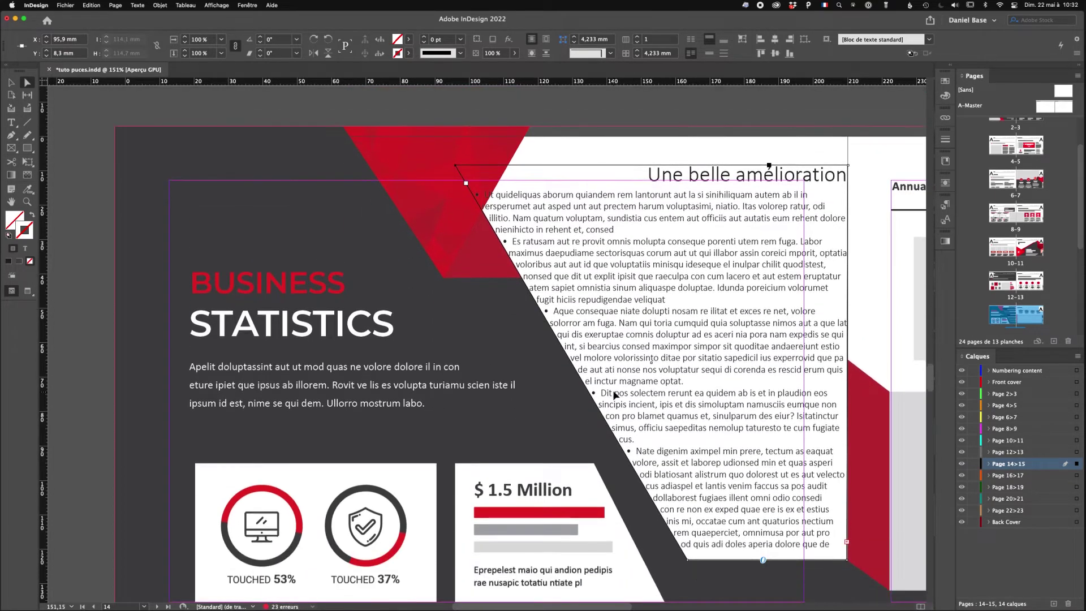
scroll(615, 395, "down", 1)
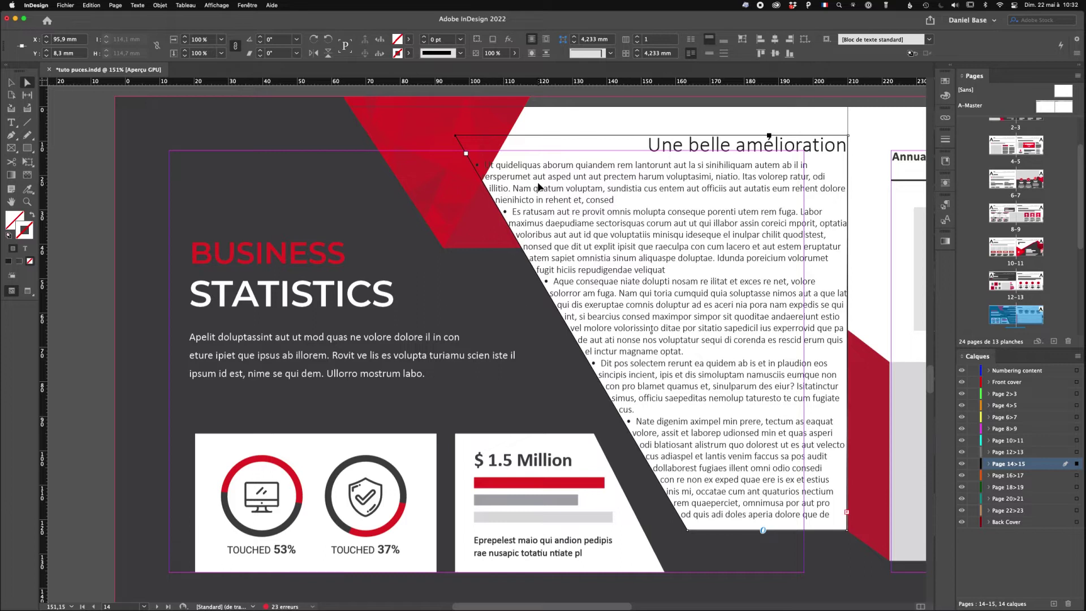
- Open the bullets and numbering options of the 1_Puces paragraph style used by the first bullet paragraph
left_click(11, 121)
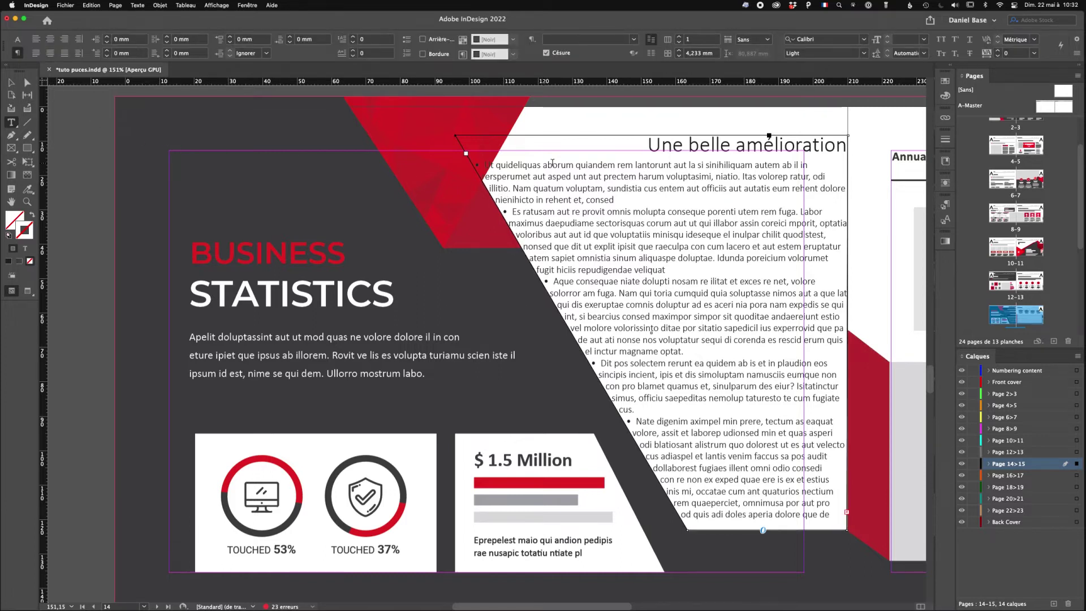
left_click(607, 166)
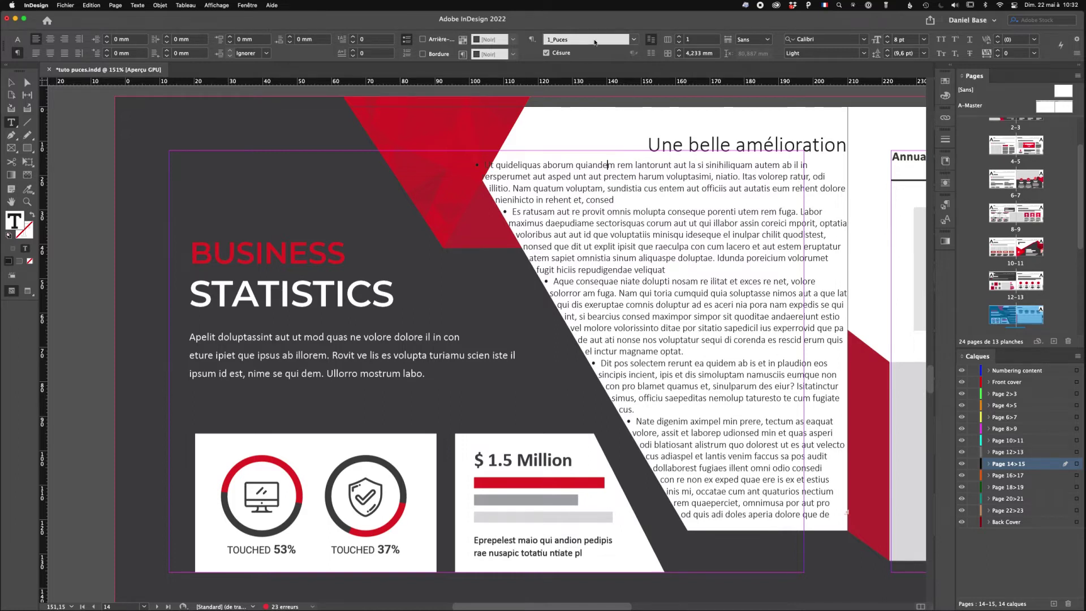
left_click(532, 39)
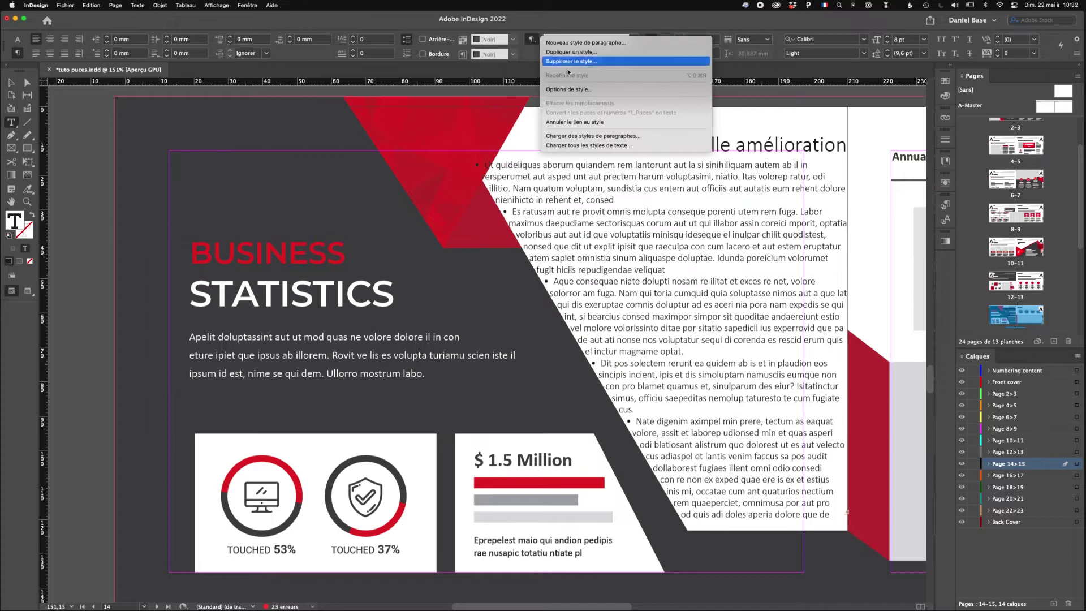
left_click(591, 89)
mouse_move(662, 206)
left_mouse_down()
mouse_move(650, 236)
mouse_move(538, 216)
mouse_move(650, 221)
left_mouse_up()
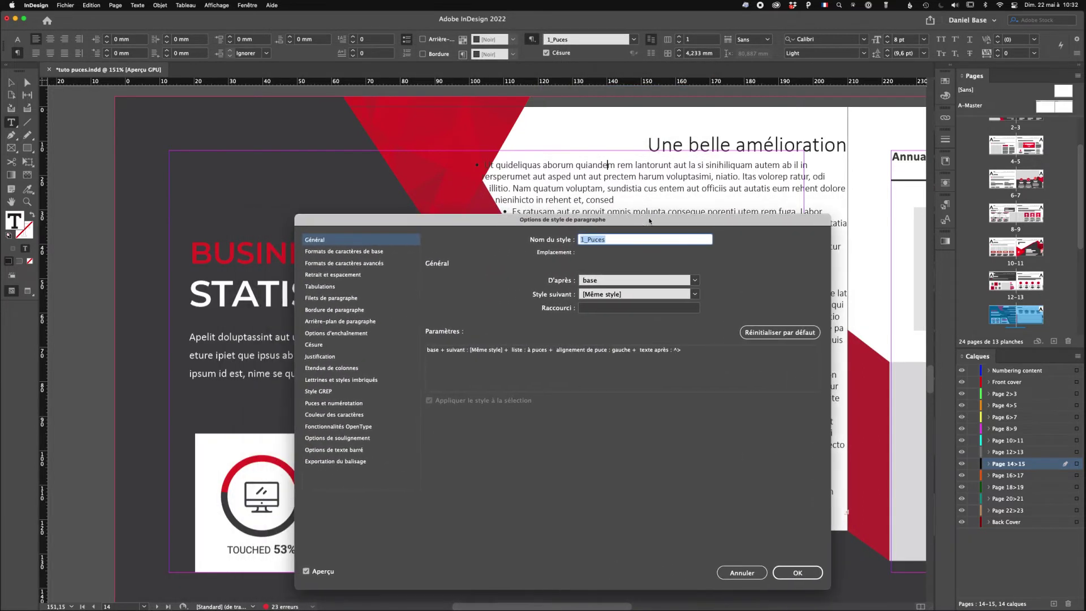
left_click(325, 403)
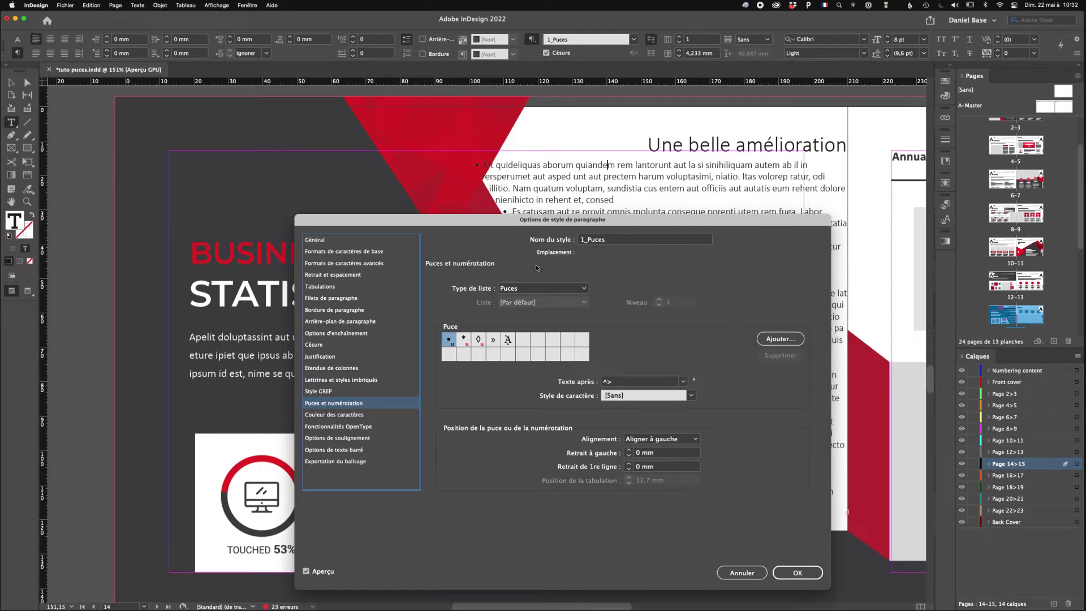
- Set the left indent of the 1_Puces bullets to 6 mm and uncover the bulleted text behind the dialog
left_click(629, 450)
left_click(629, 450)
left_click(629, 450)
left_click(629, 450)
left_click(629, 450)
left_click(629, 451)
left_click_drag(657, 220, 311, 112)
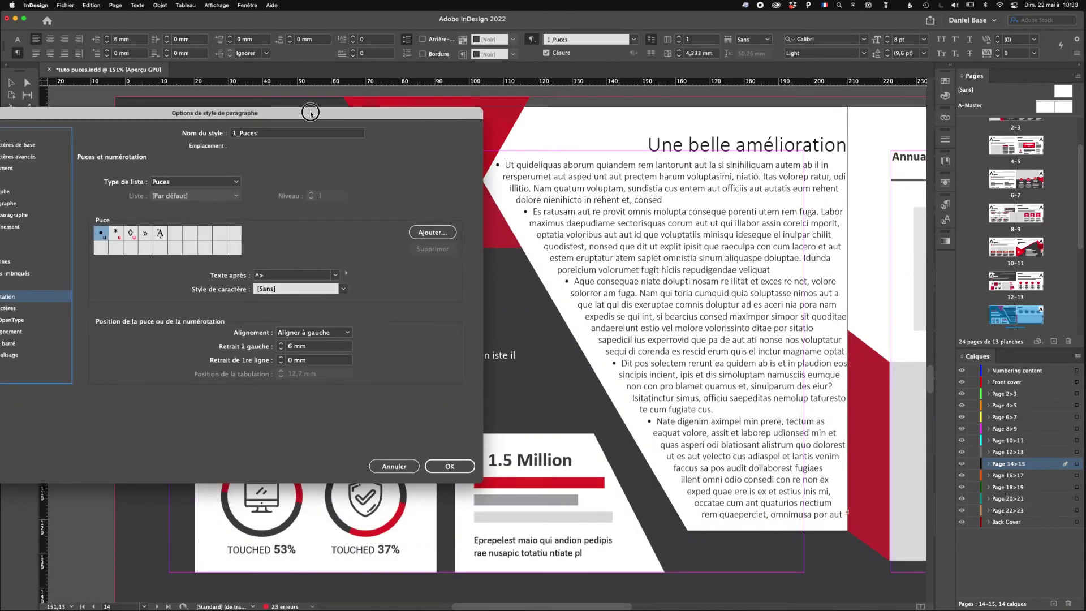
- Set the first line indent of the 1_Puces bullets to -6 mm
left_click(281, 364)
left_click(281, 364)
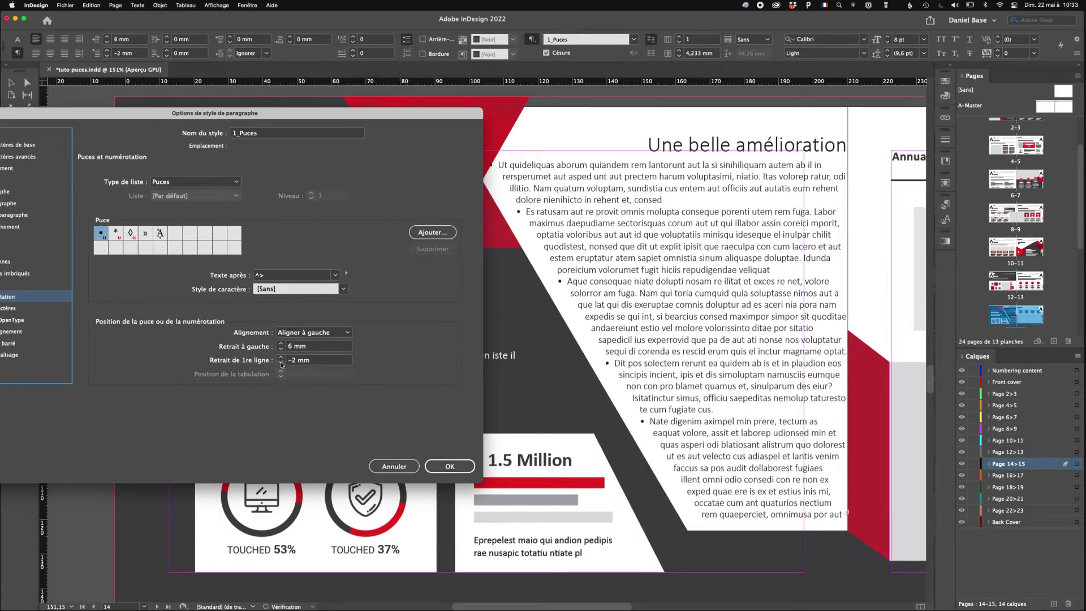
left_click(281, 364)
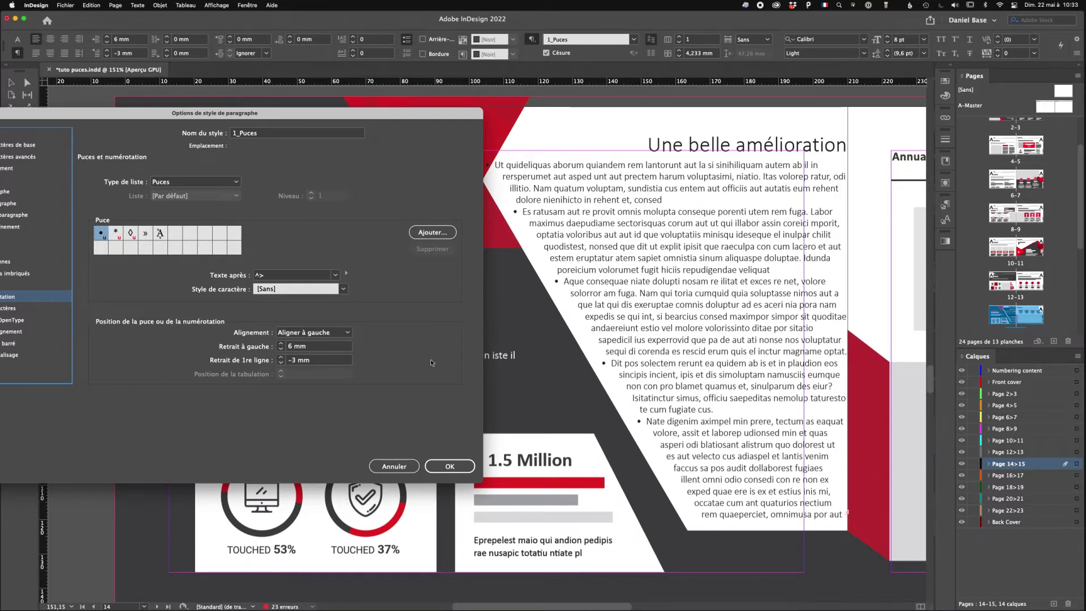
left_click(281, 363)
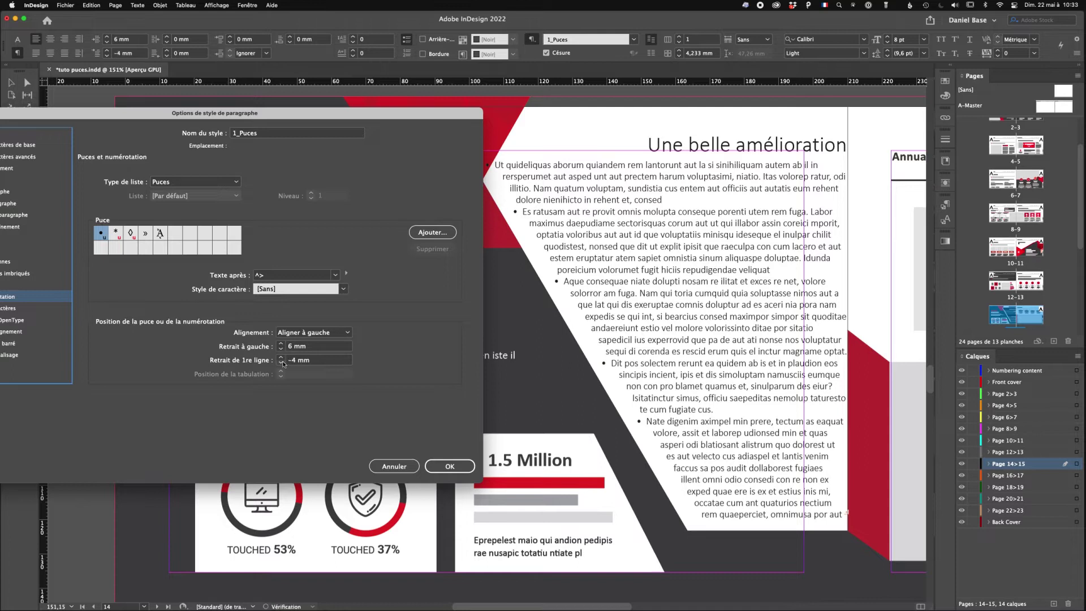
left_click(281, 363)
left_click(281, 363)
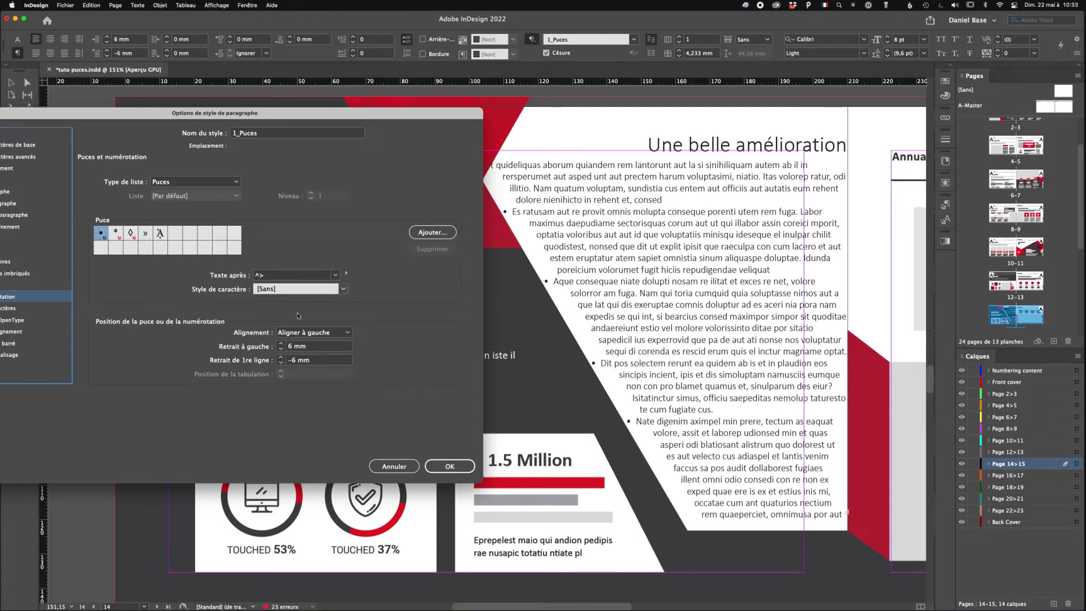
- Increase the left indent of the 1_Puces bullets to 8 mm and reposition the dialog clear of the first bullets
left_click(281, 344)
left_click(281, 344)
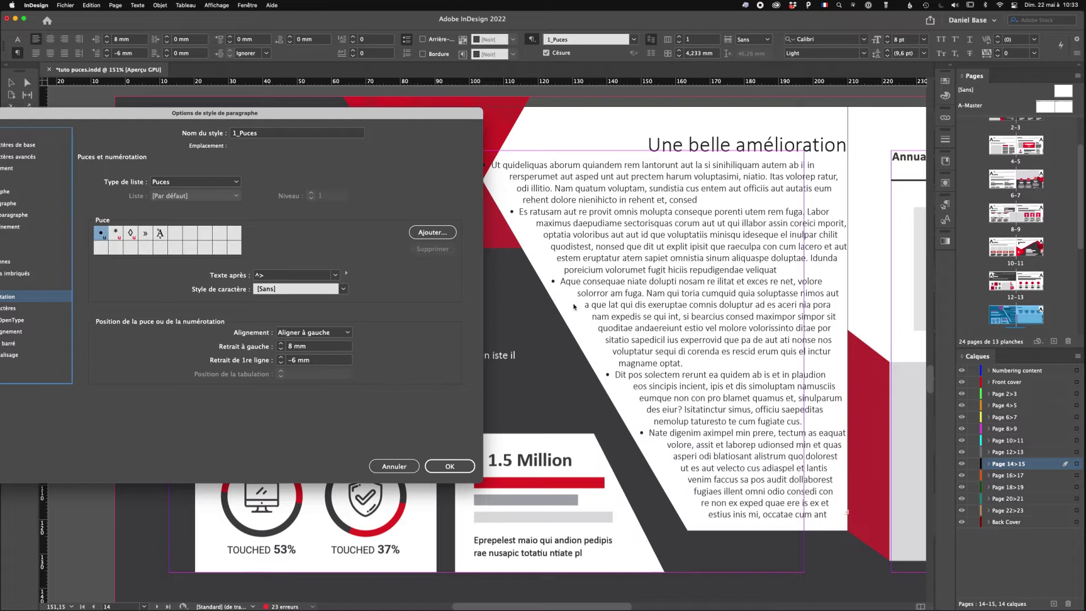
left_click_drag(328, 114, 436, 103)
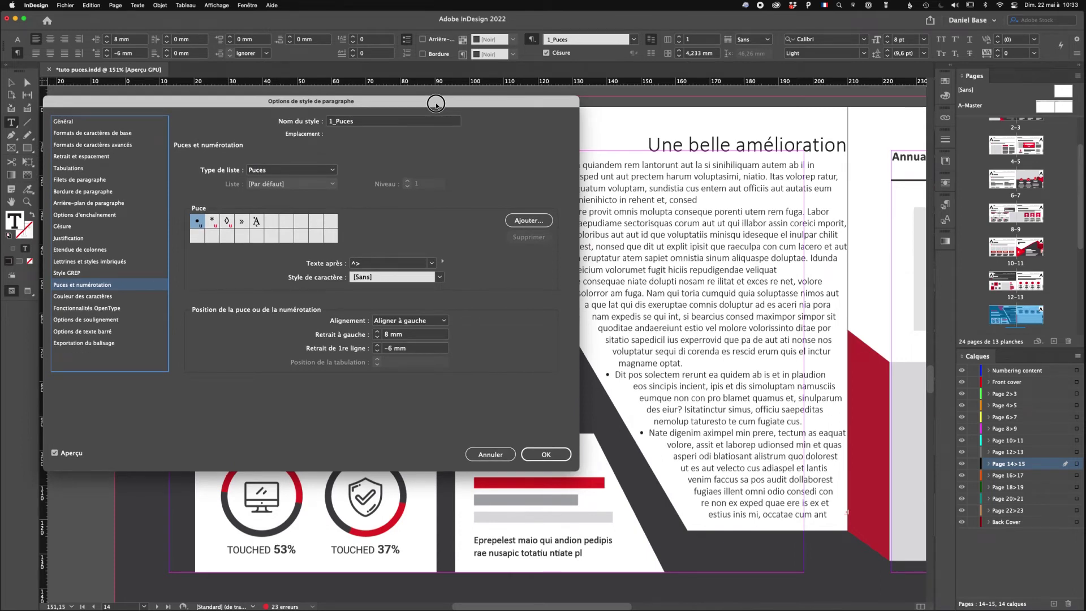
left_click_drag(436, 104, 450, 253)
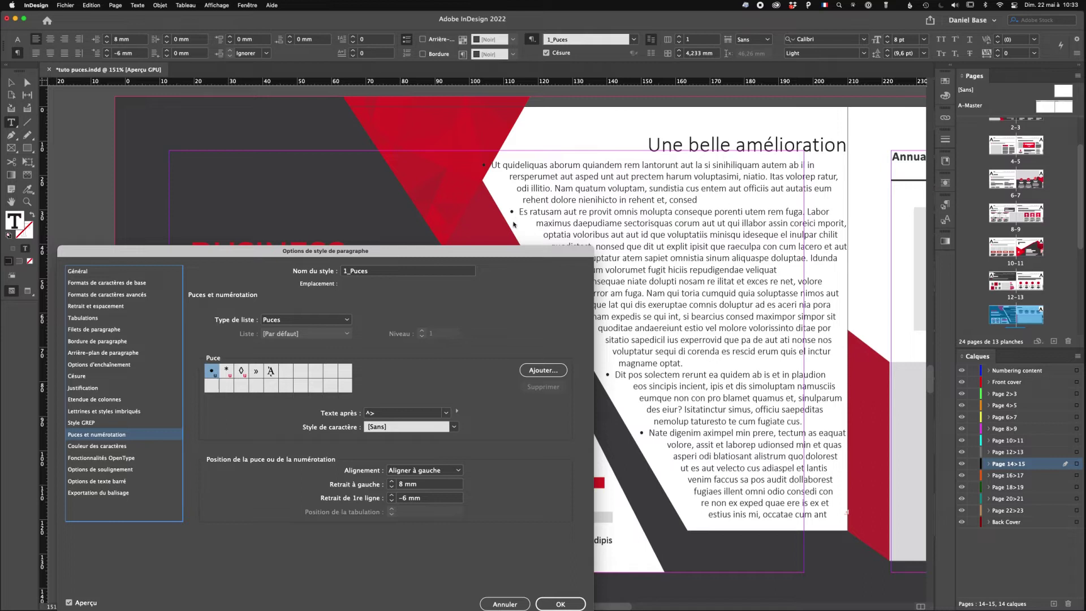
- Replace the text after the bullet with two thin spaces (Espace fine), ^<^<, keeping the bullet list in view
left_click(457, 407)
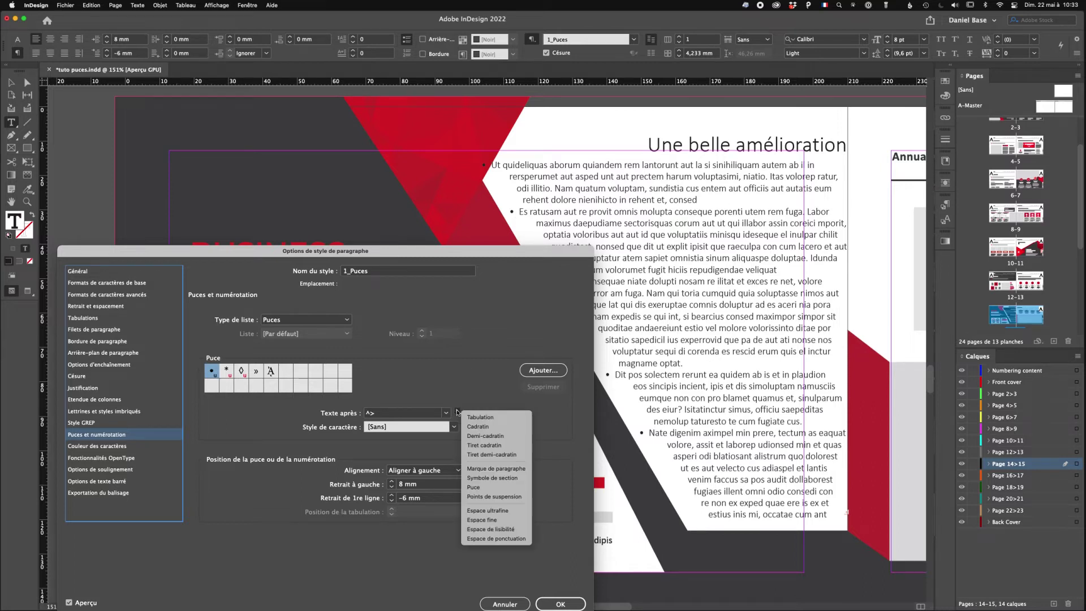
left_click(383, 416)
double_click(383, 415)
key("BackSpace")
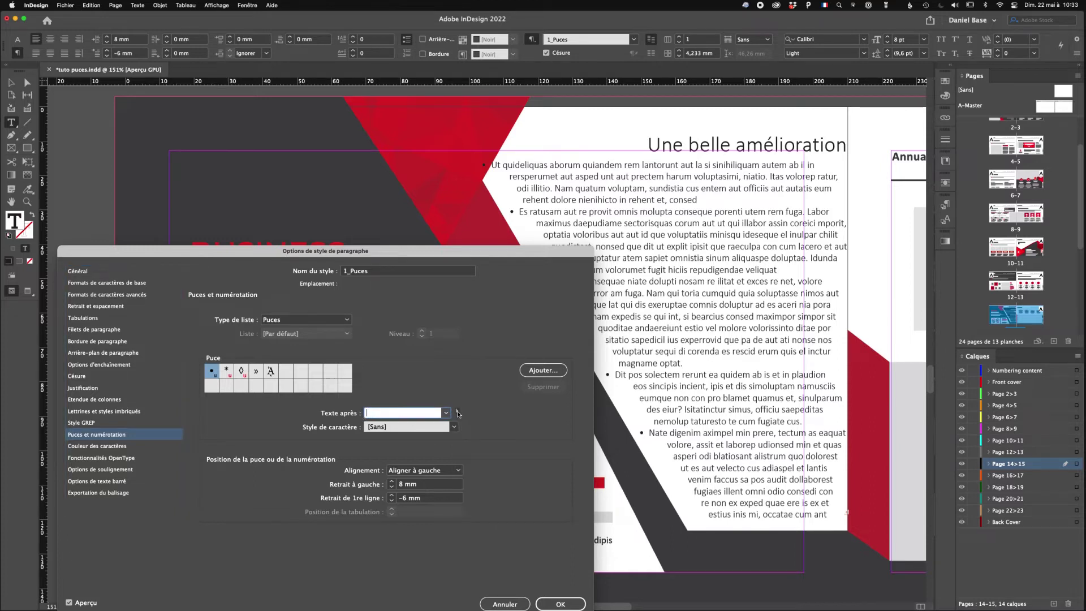
left_click(457, 412)
left_click(489, 520)
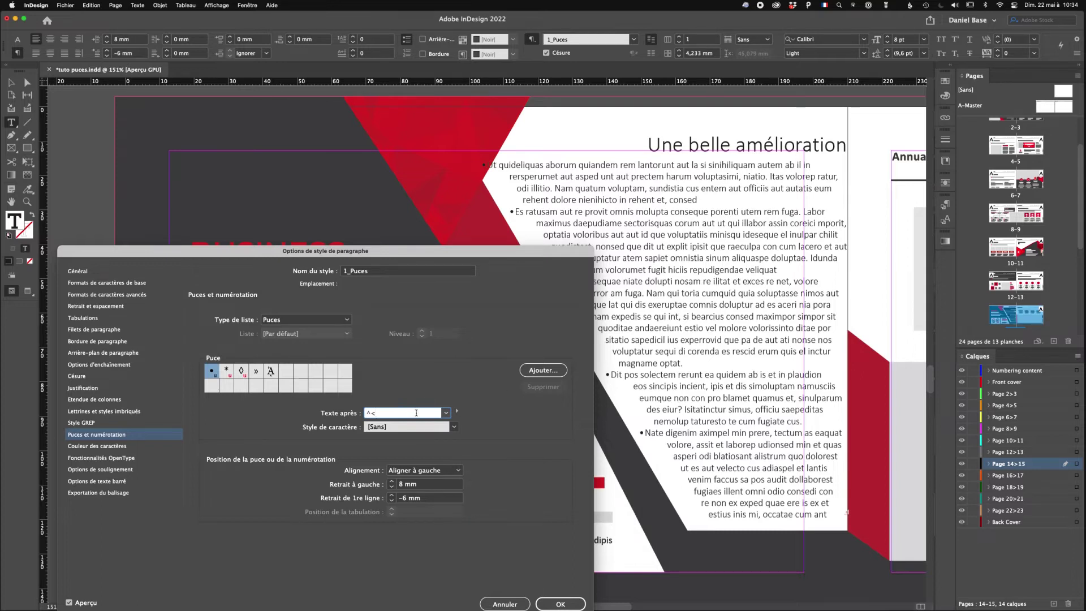
left_click(458, 412)
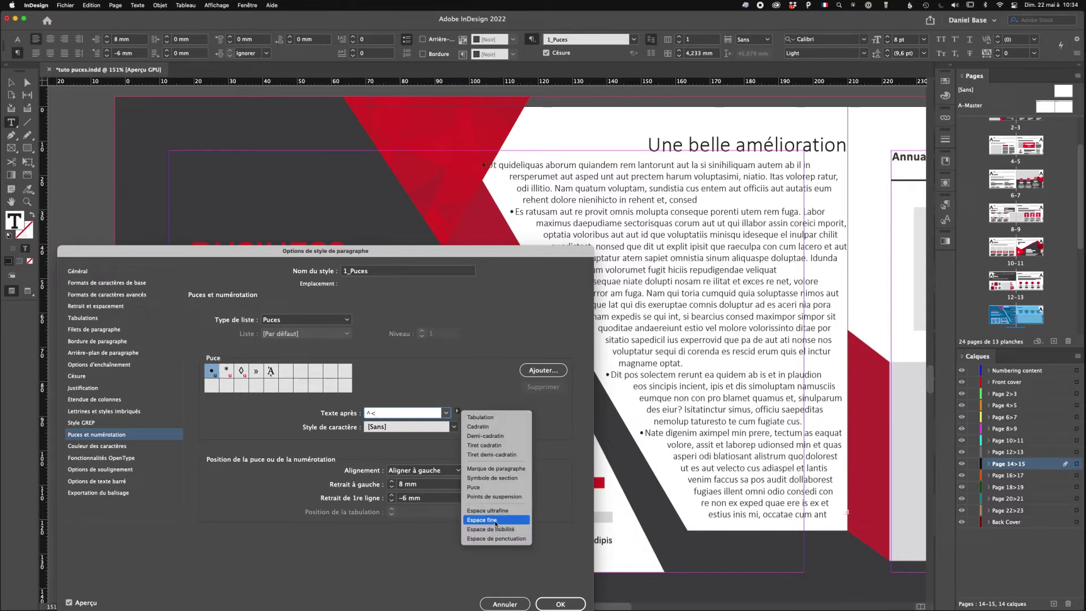
left_click(496, 521)
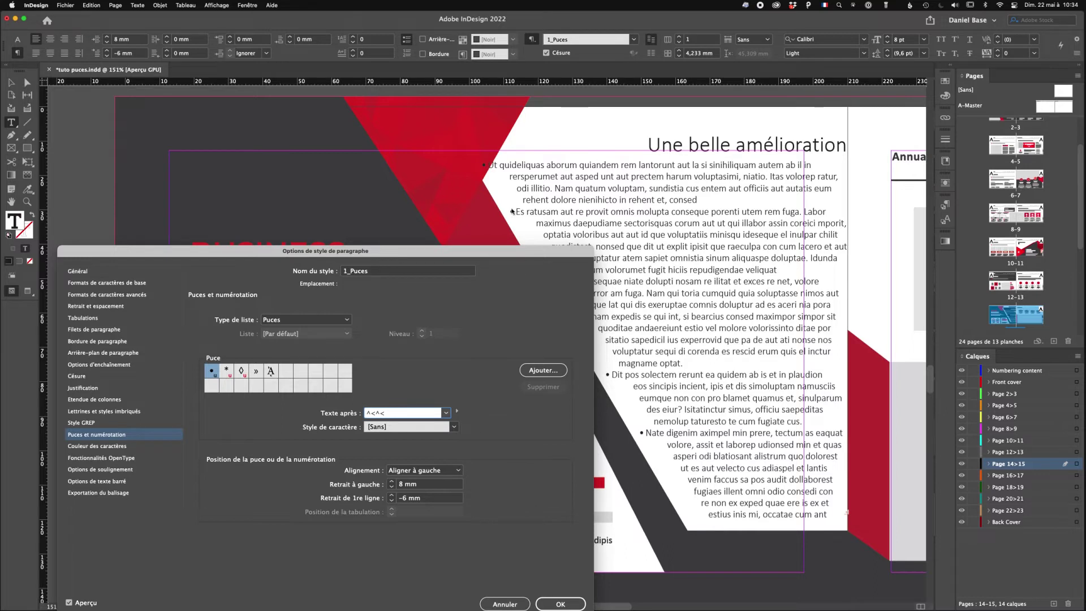
left_click_drag(529, 253, 375, 217)
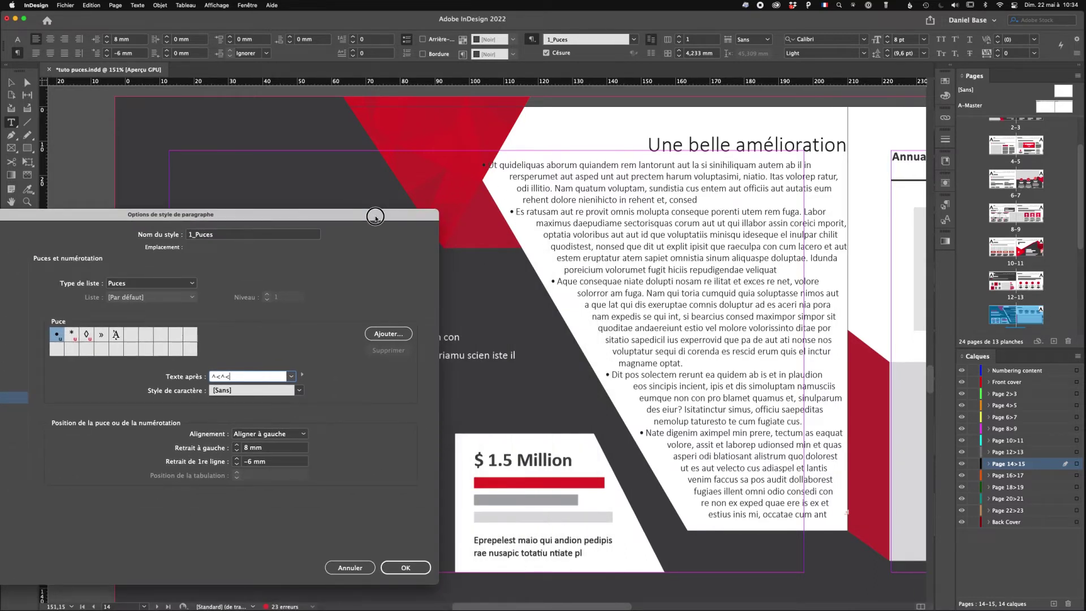
left_click_drag(375, 217, 455, 197)
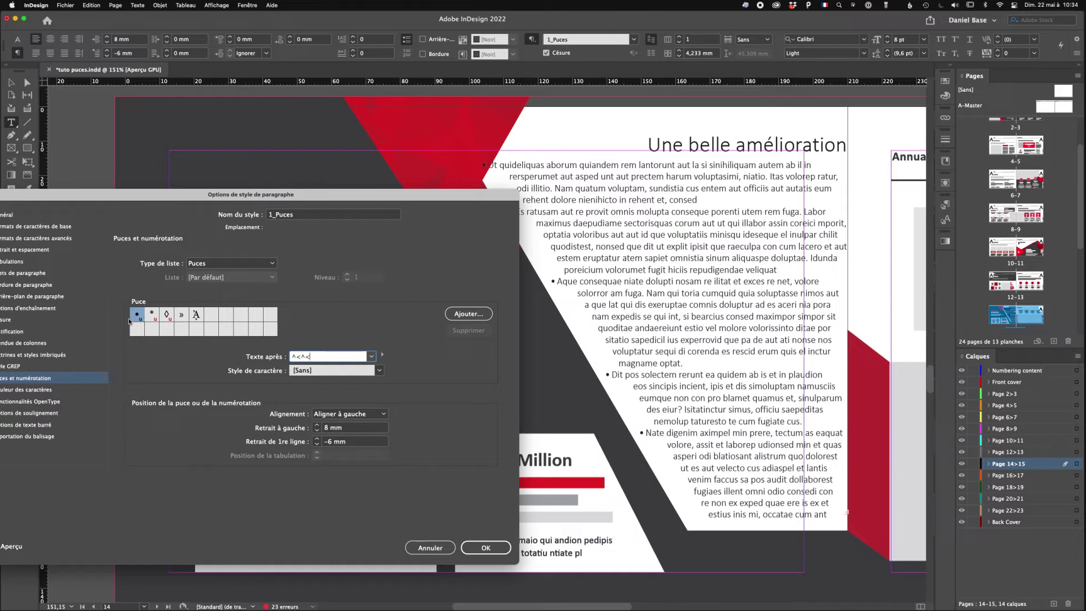
- Add the solid eight-pointed star from Wingdings Regular to the bullet characters and use it as the 1_Puces bullet
left_click(472, 315)
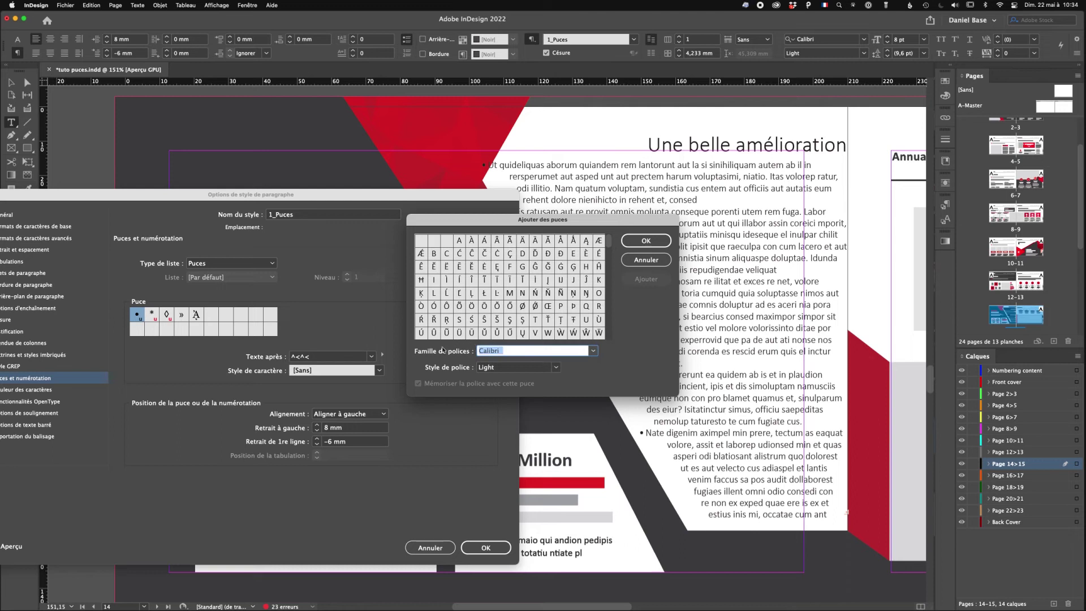
type("Wingdings")
key("Tab")
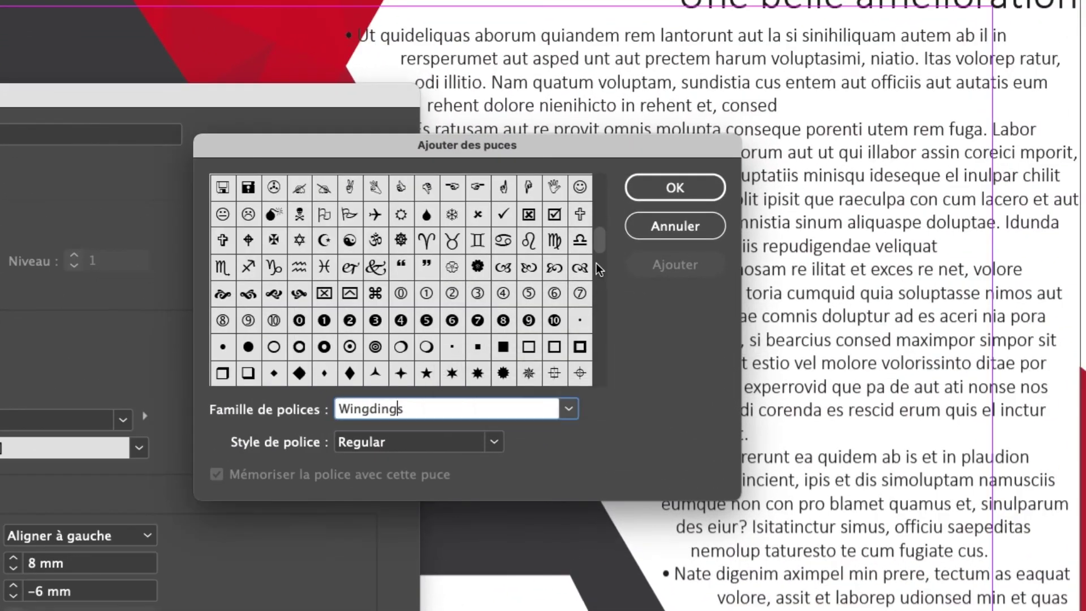
left_click_drag(600, 244, 594, 290)
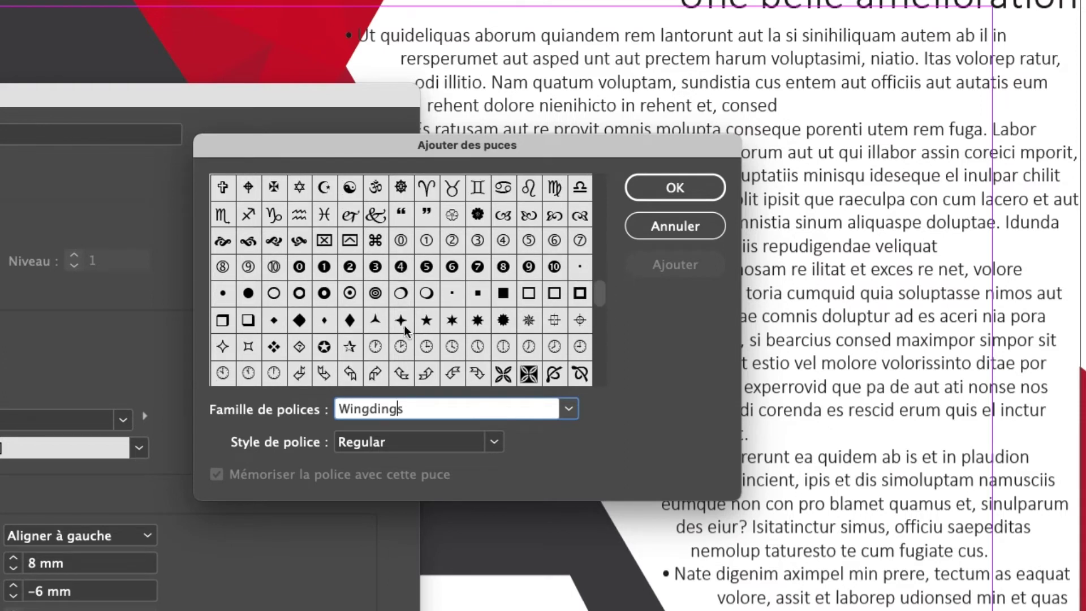
left_click(477, 322)
left_click(673, 264)
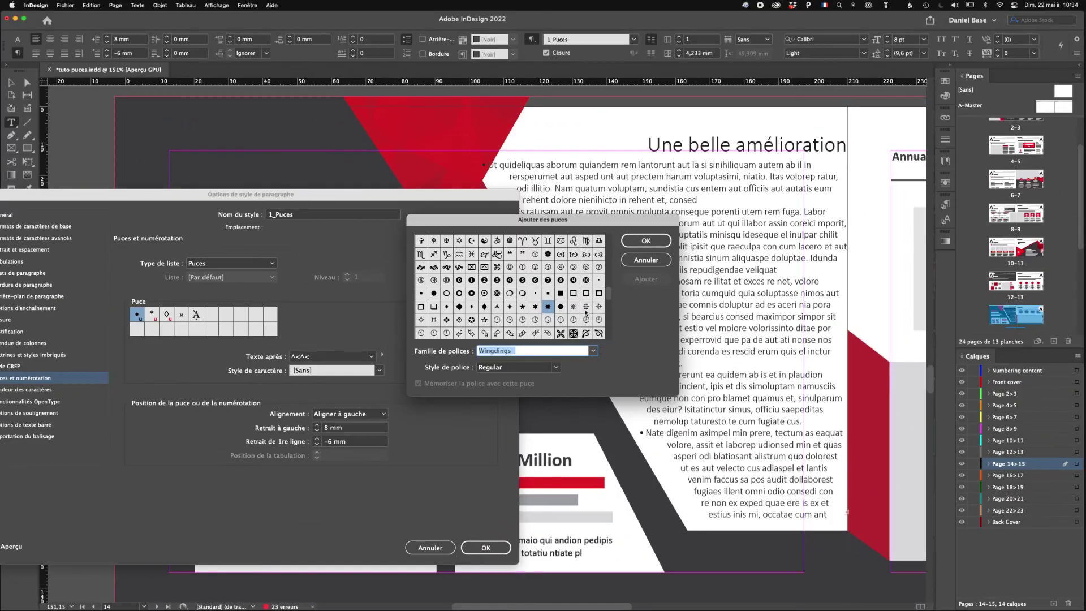
left_click_drag(500, 224, 582, 229)
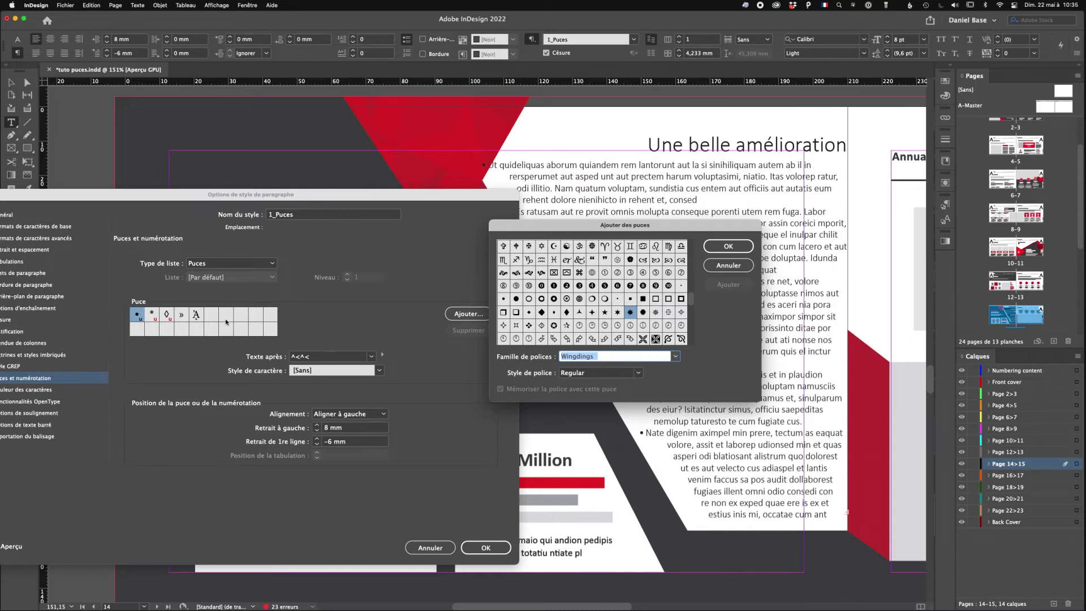
left_click(631, 313)
left_click(724, 247)
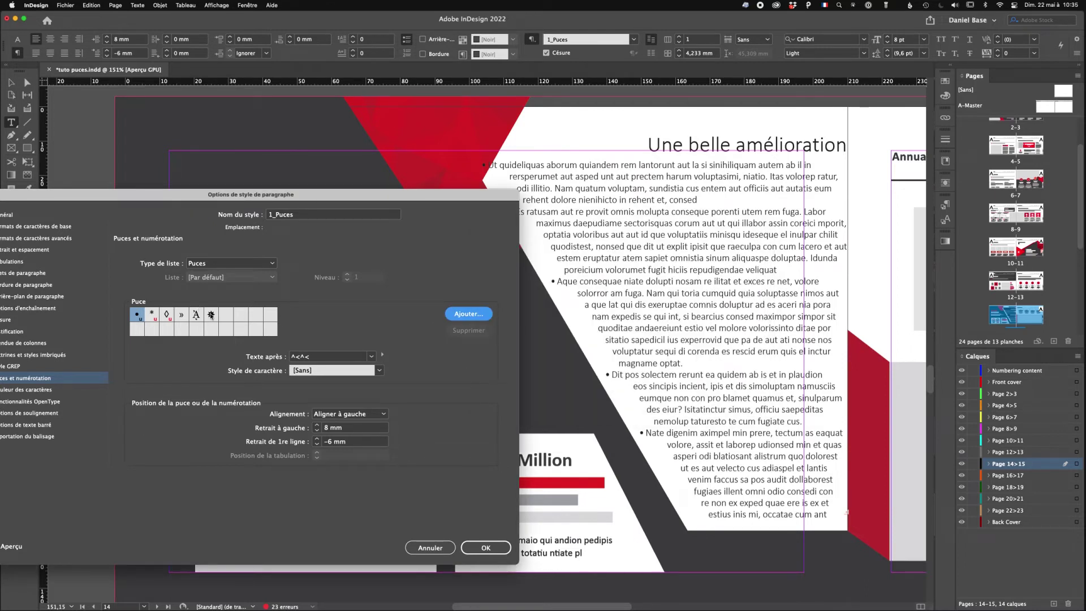
left_click(211, 315)
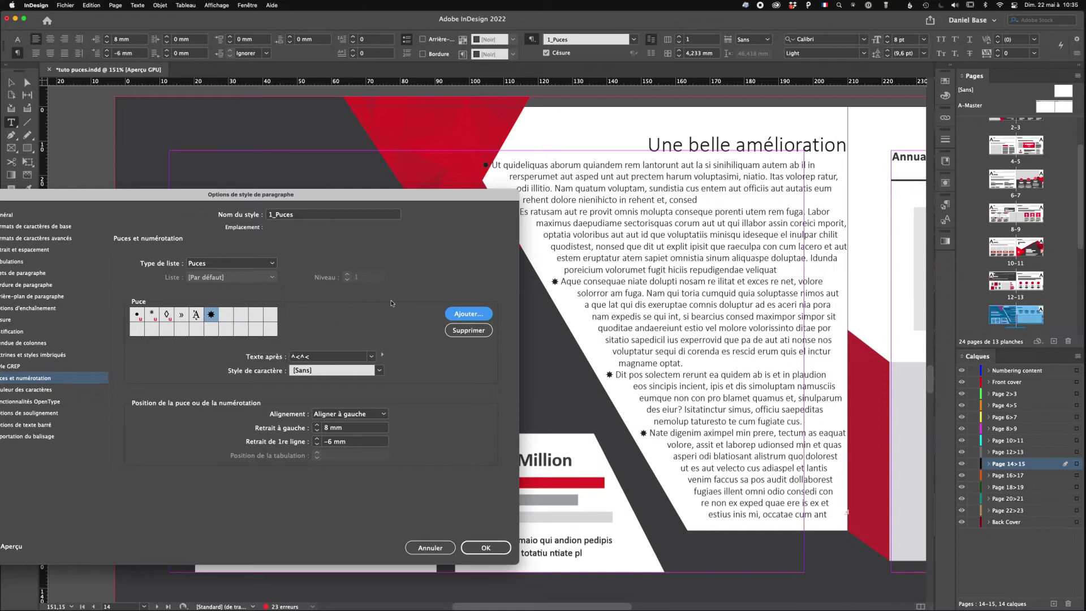
left_click(317, 368)
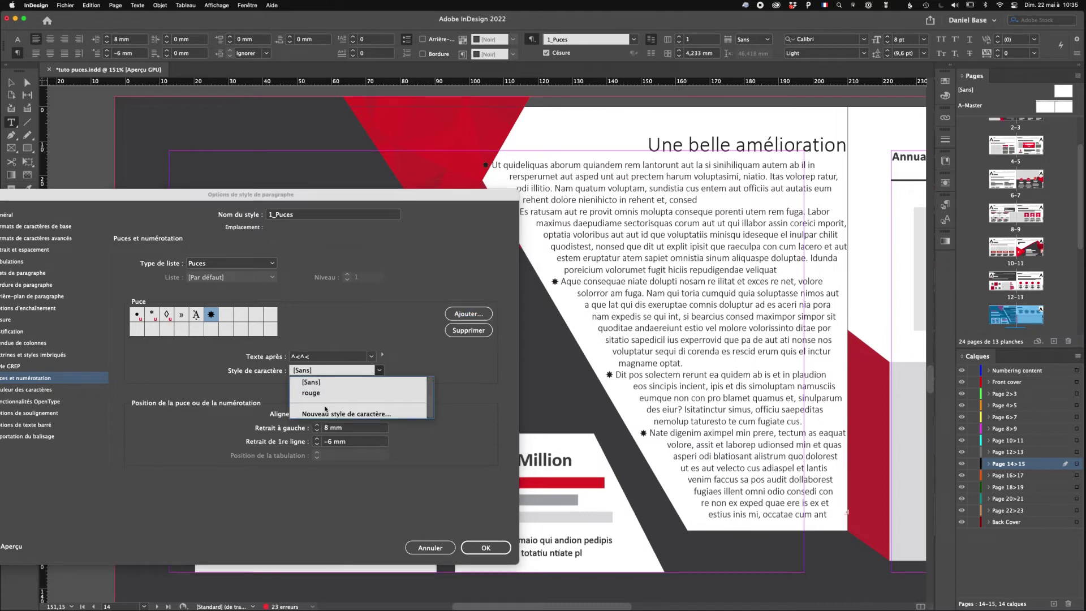
left_click(360, 417)
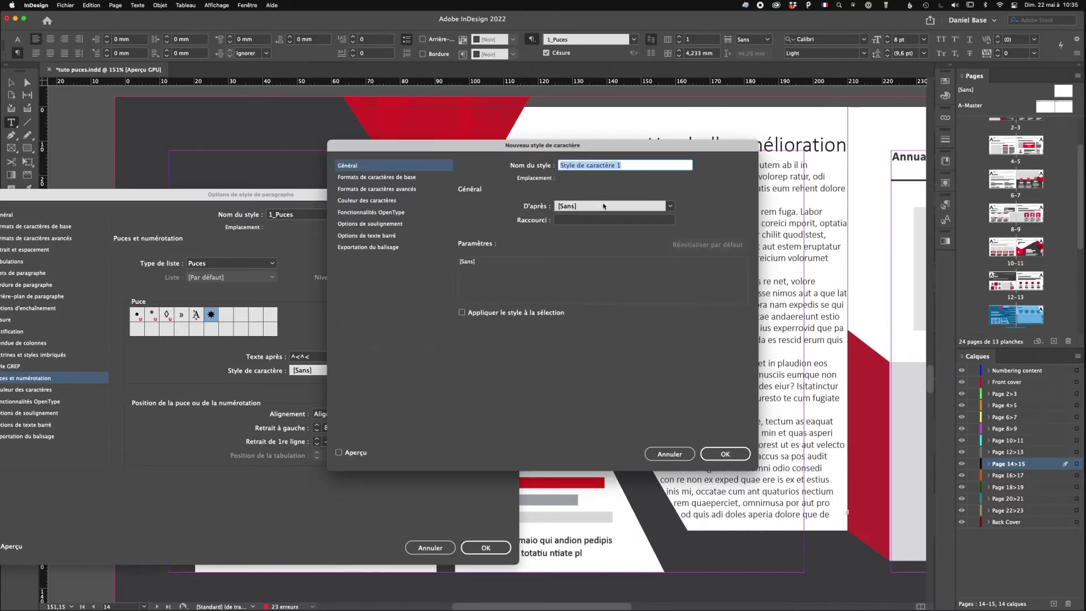
left_click(639, 167)
left_click(357, 202)
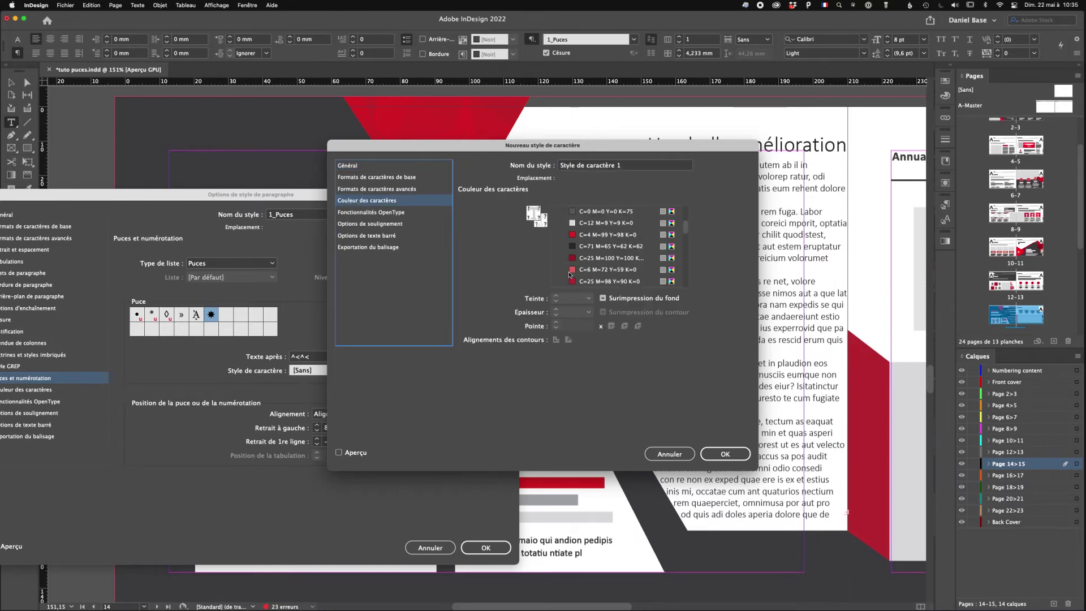
left_click(669, 453)
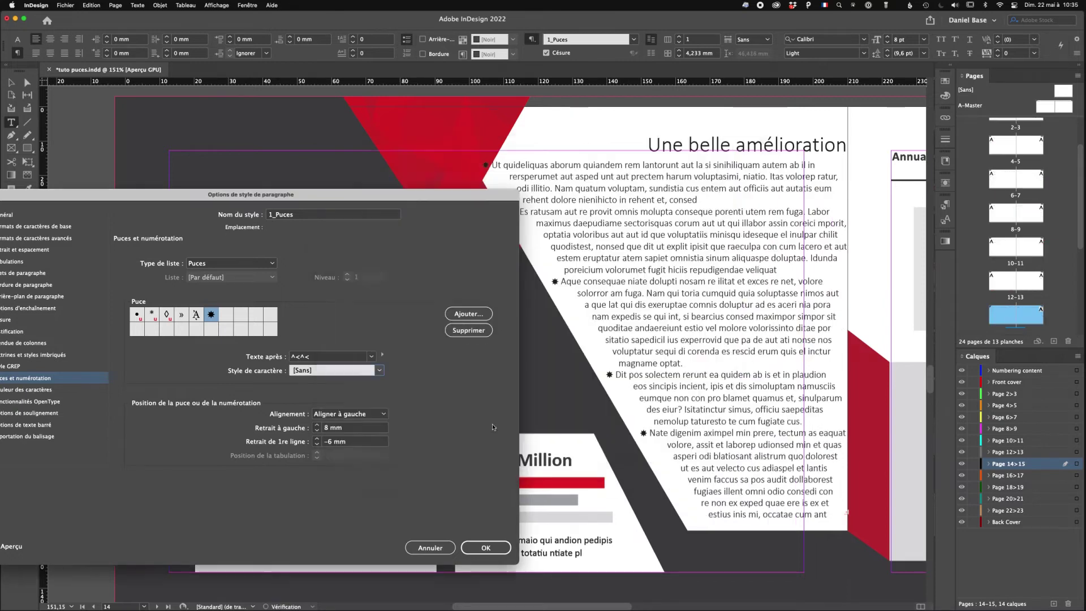
- Assign the rouge character style to the 1_Puces bullets and apply the style changes
left_click(327, 371)
left_click(317, 383)
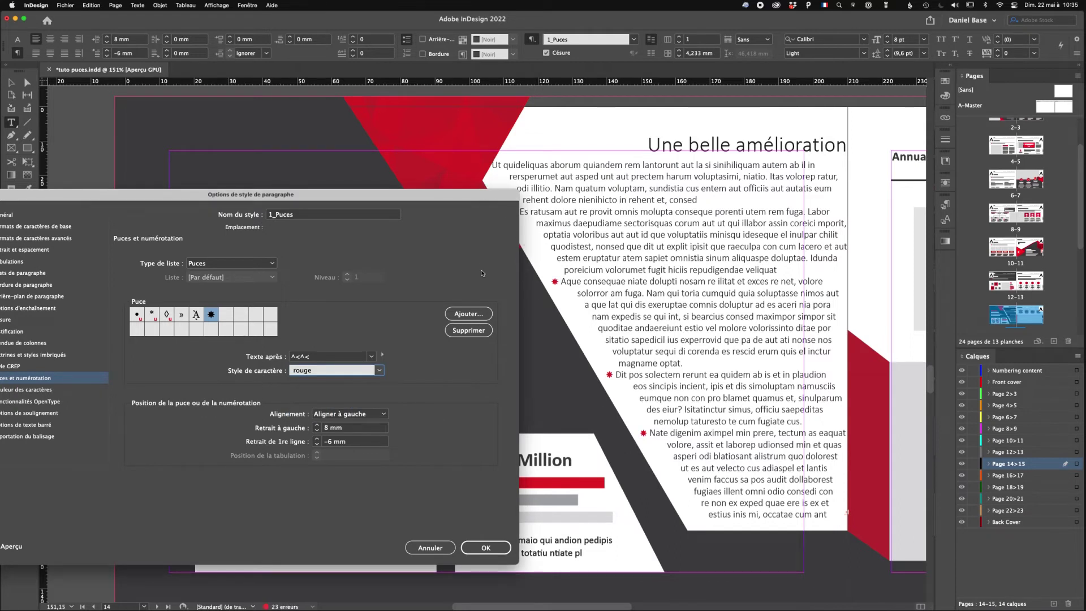
left_click(486, 547)
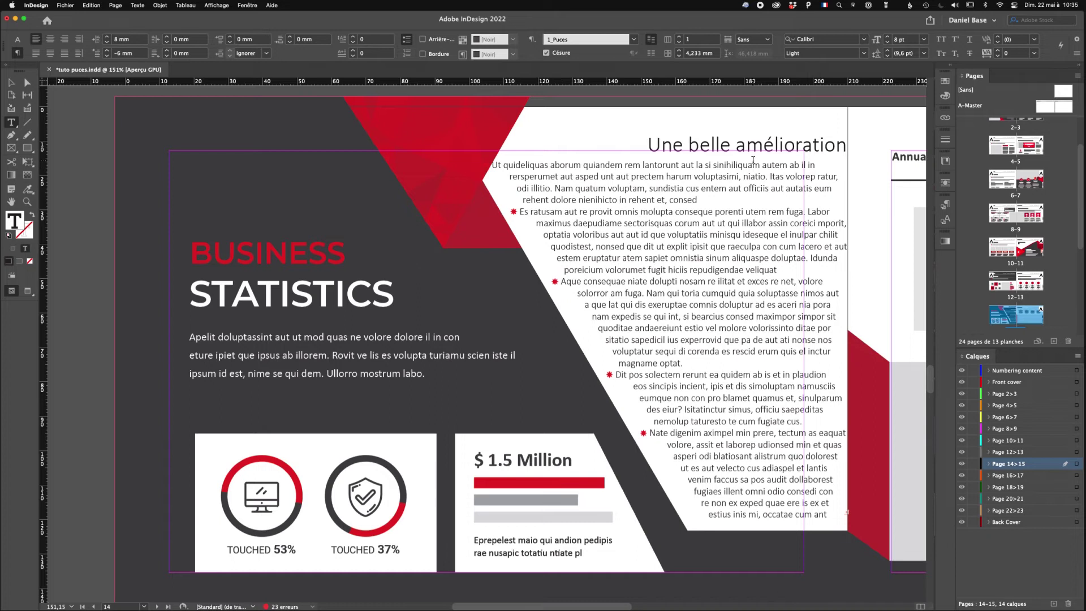
- Lower the top edge of the slanted text frame to the page's top margin, at Y 12,958 mm
left_click(12, 83)
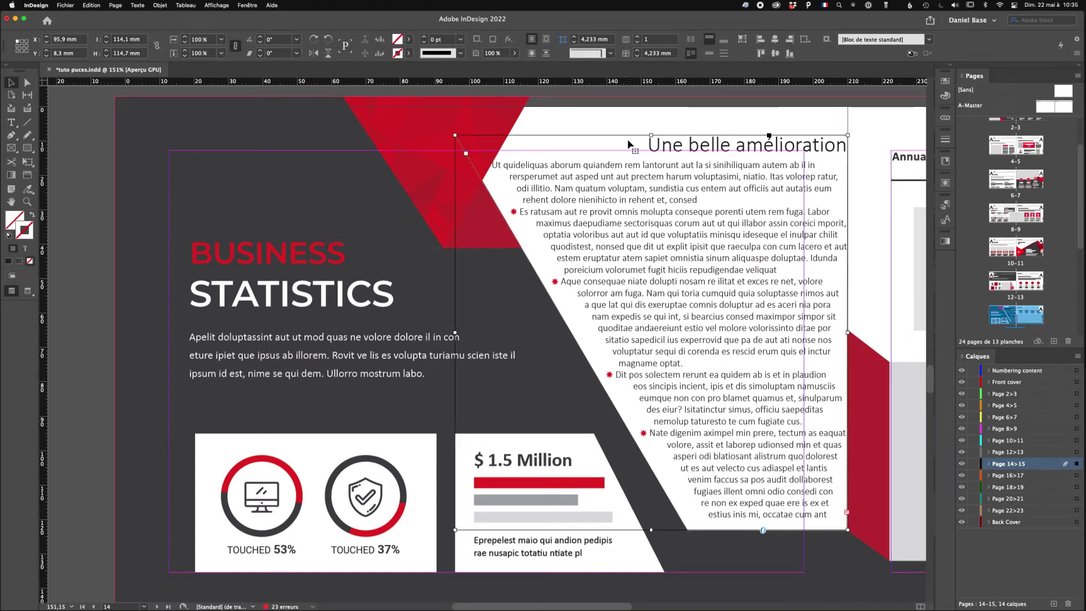
left_click_drag(651, 136, 651, 151)
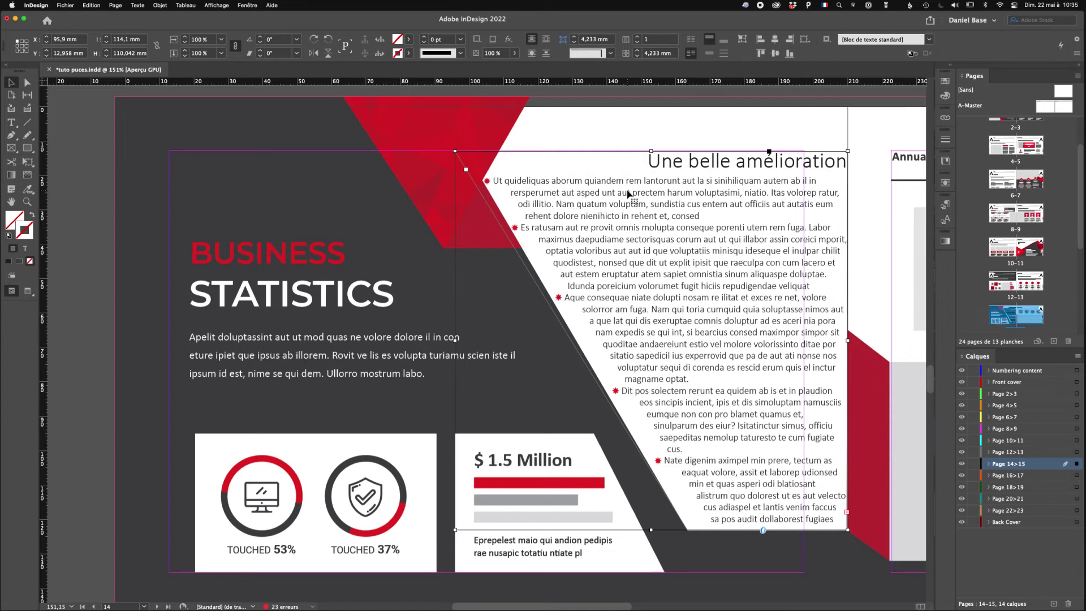
- Reopen the 1_Puces paragraph style for editing and set its space after (Espace après) to 2 mm
left_click(11, 122)
left_click(678, 228)
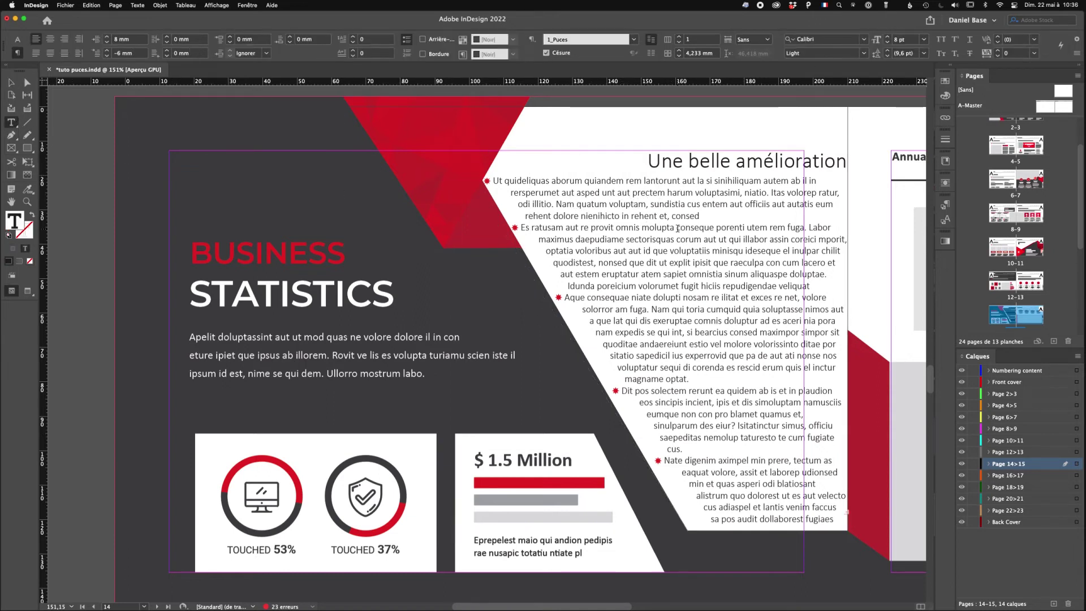
left_click(532, 43)
left_click(568, 89)
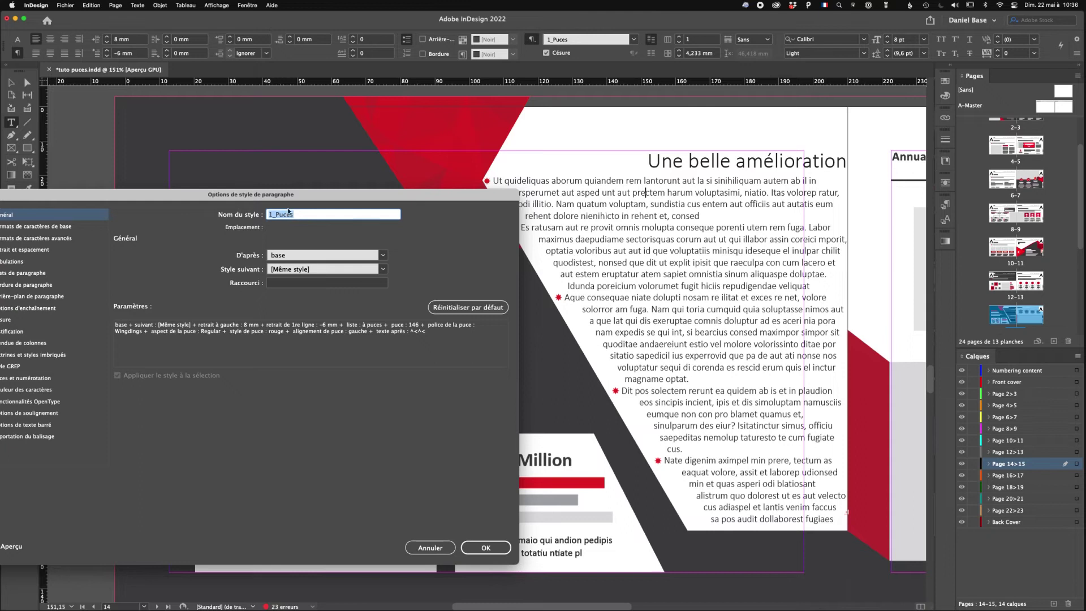
left_click_drag(193, 195, 257, 255)
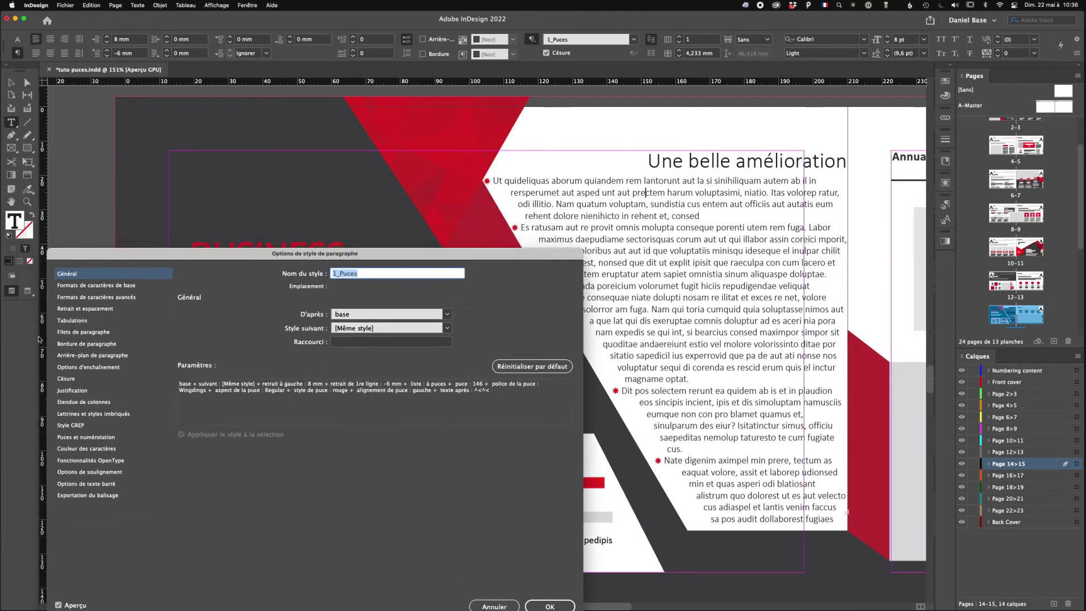
left_click(79, 309)
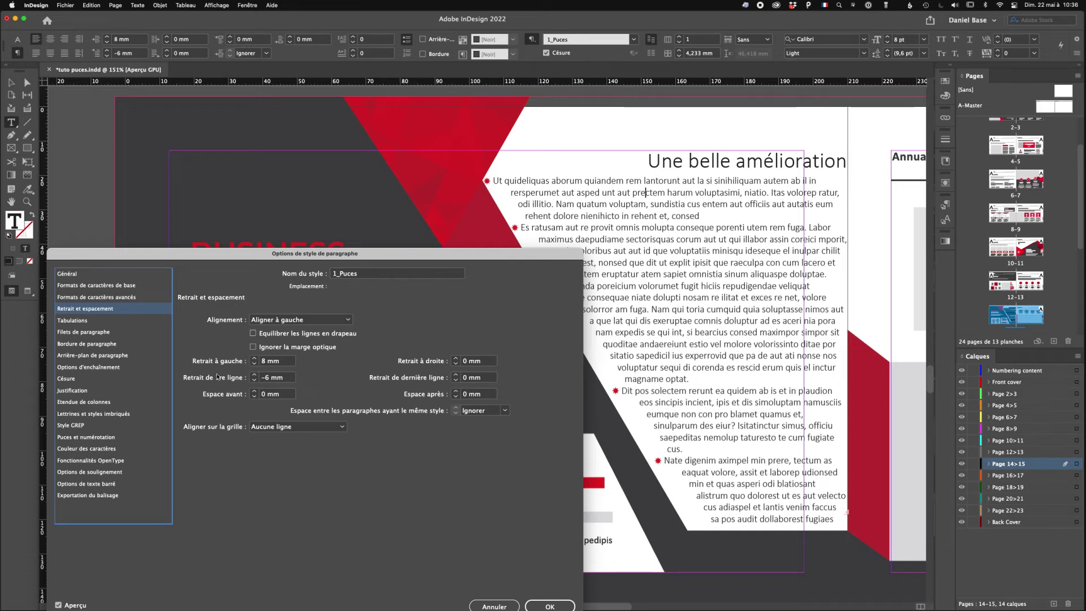
left_click(455, 392)
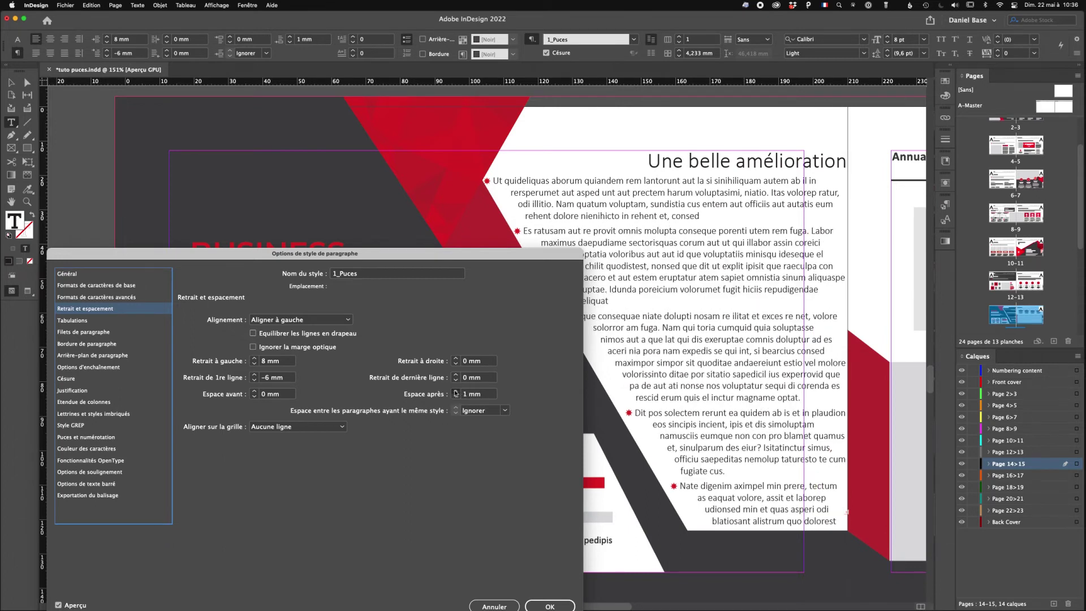
left_click(456, 391)
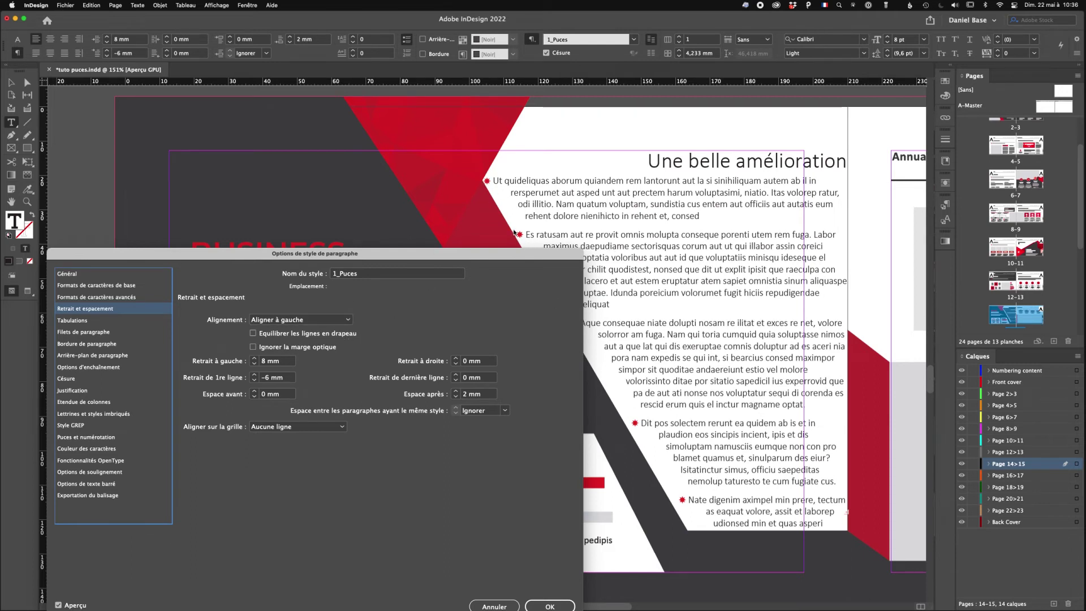
- Set the 1_Puces left indent to 9 mm with a -6 mm first line indent, and apply the style changes
left_click(254, 382)
left_click(255, 375)
left_click(255, 375)
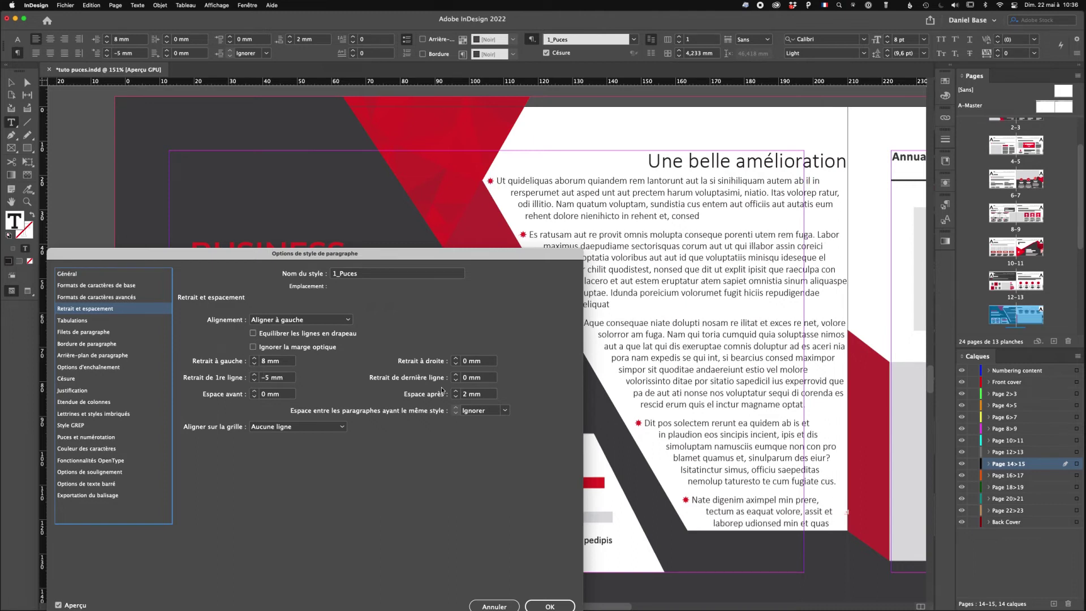
left_click(255, 358)
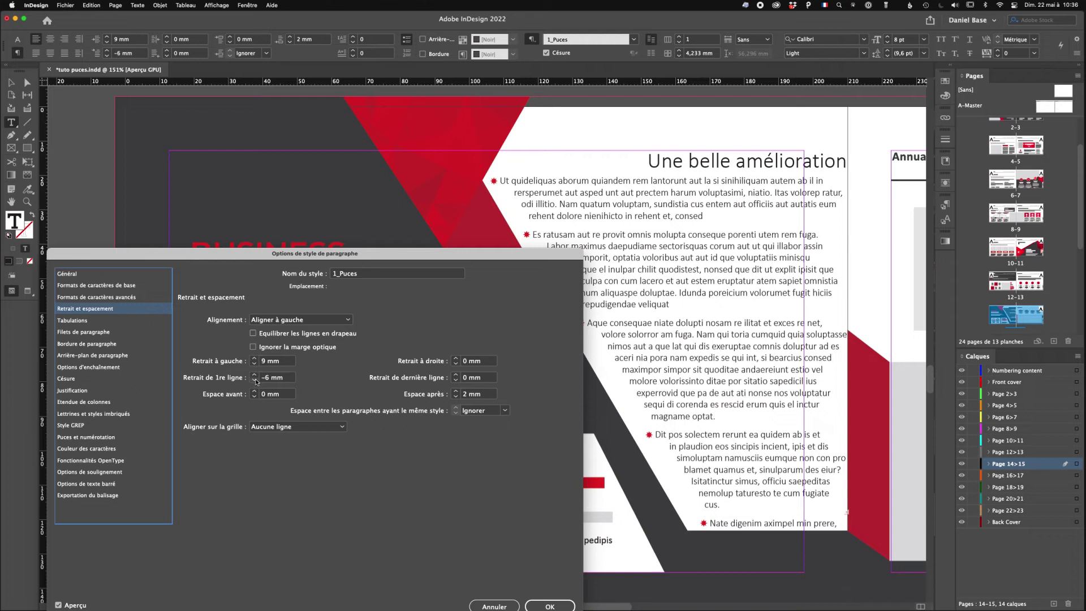
left_click(255, 380)
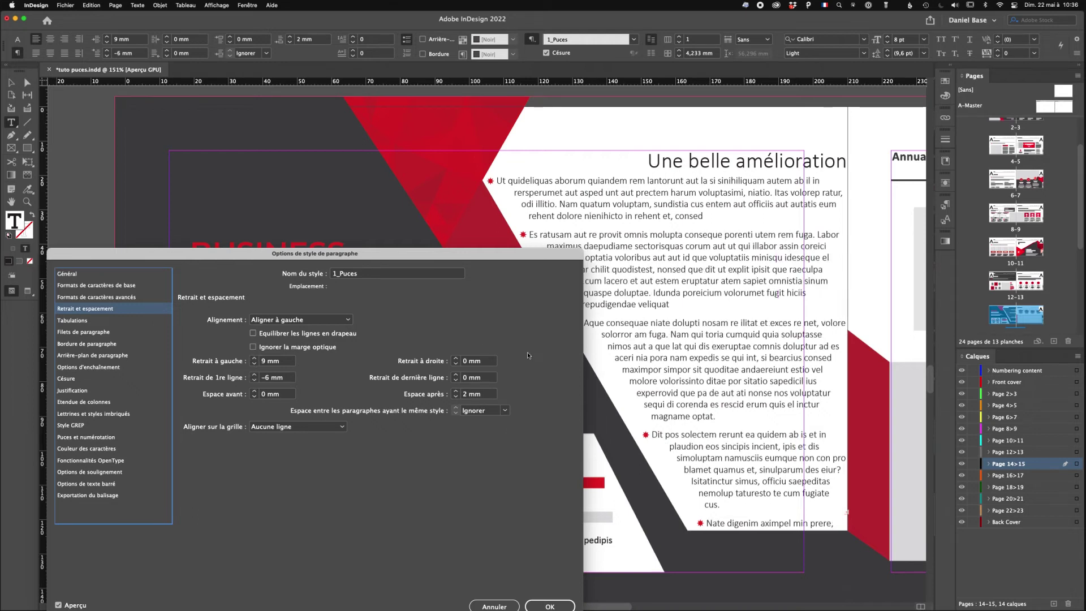
left_click(558, 605)
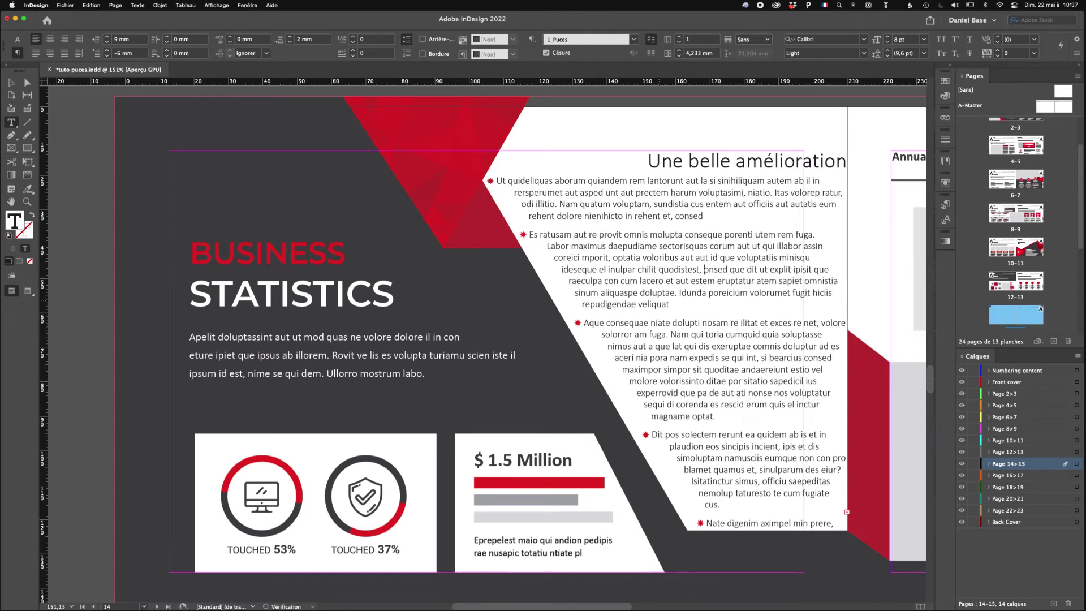
- Capitalize "Nonsed" in the second bullet and split the paragraph before it to make a new bullet item
type("N")
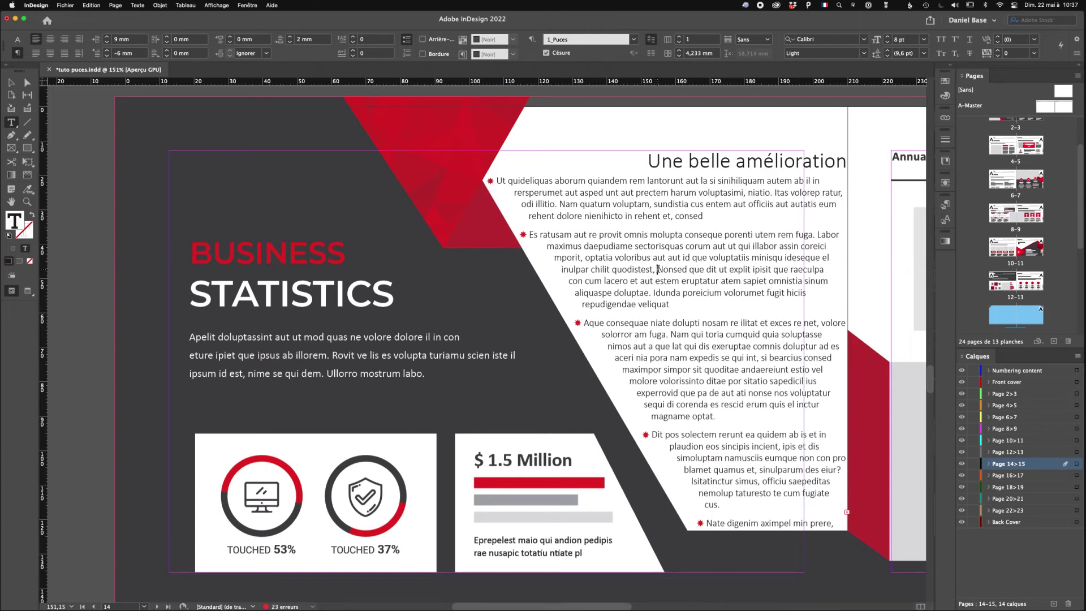
left_click(657, 270)
key("Return")
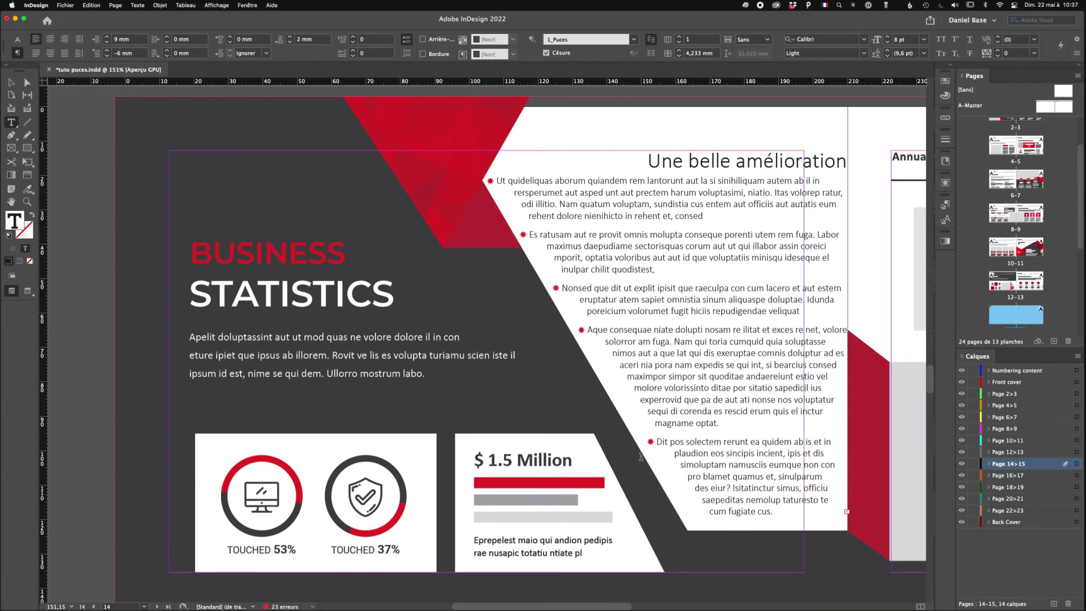